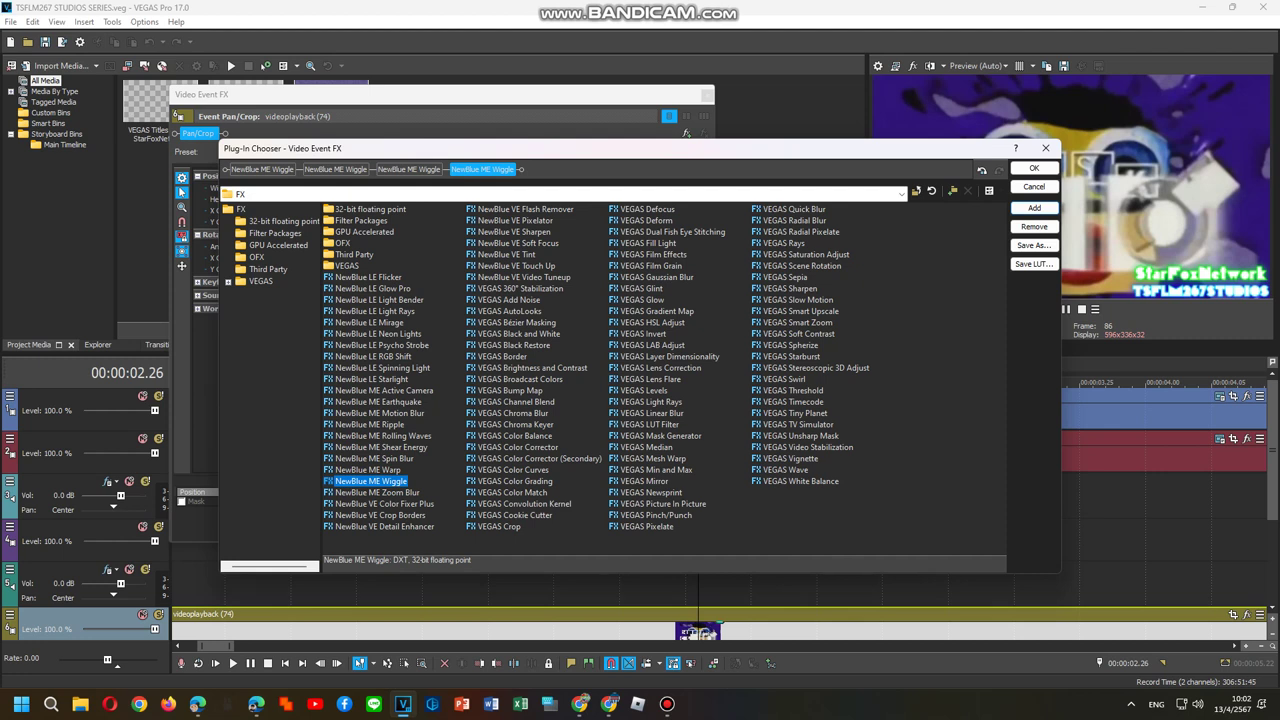
Add VEGAS Light Rays and VEGAS Gradient Map to the clip's effect chain and confirm the chain
{"action": "double_click", "coordinate": [650, 401]}
{"action": "double_click", "coordinate": [656, 311]}
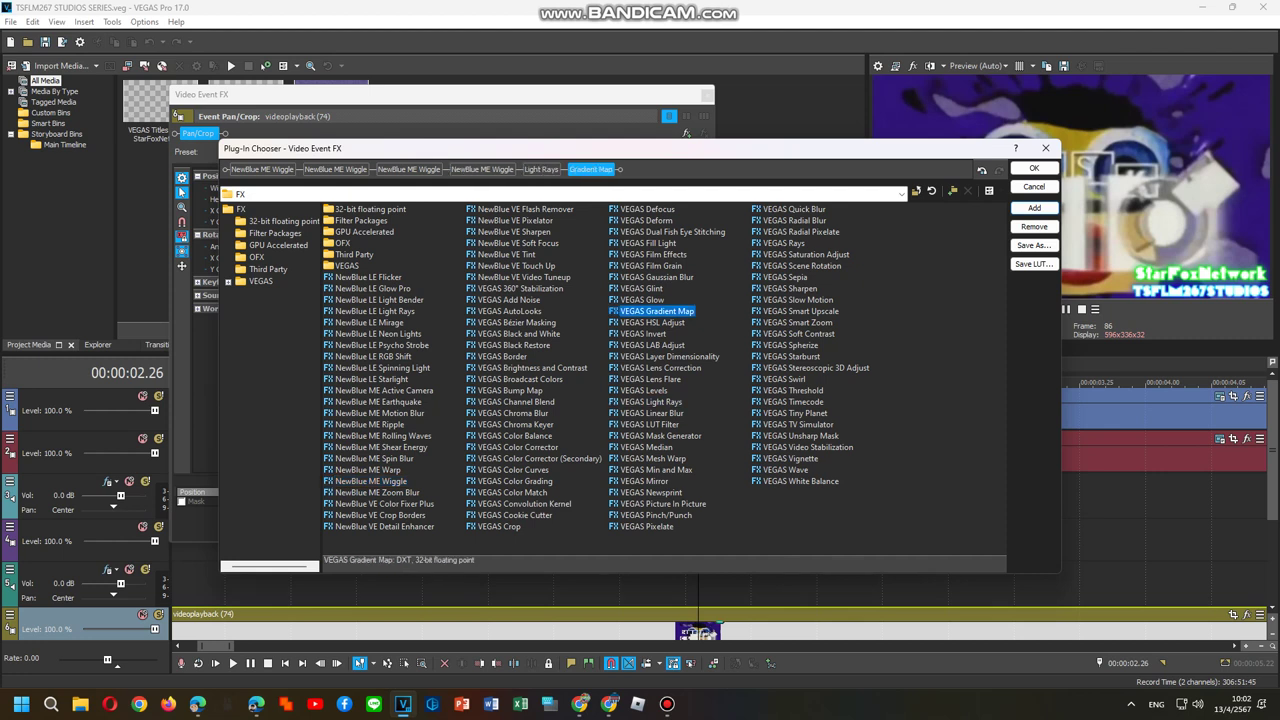
{"action": "left_click", "coordinate": [262, 169]}
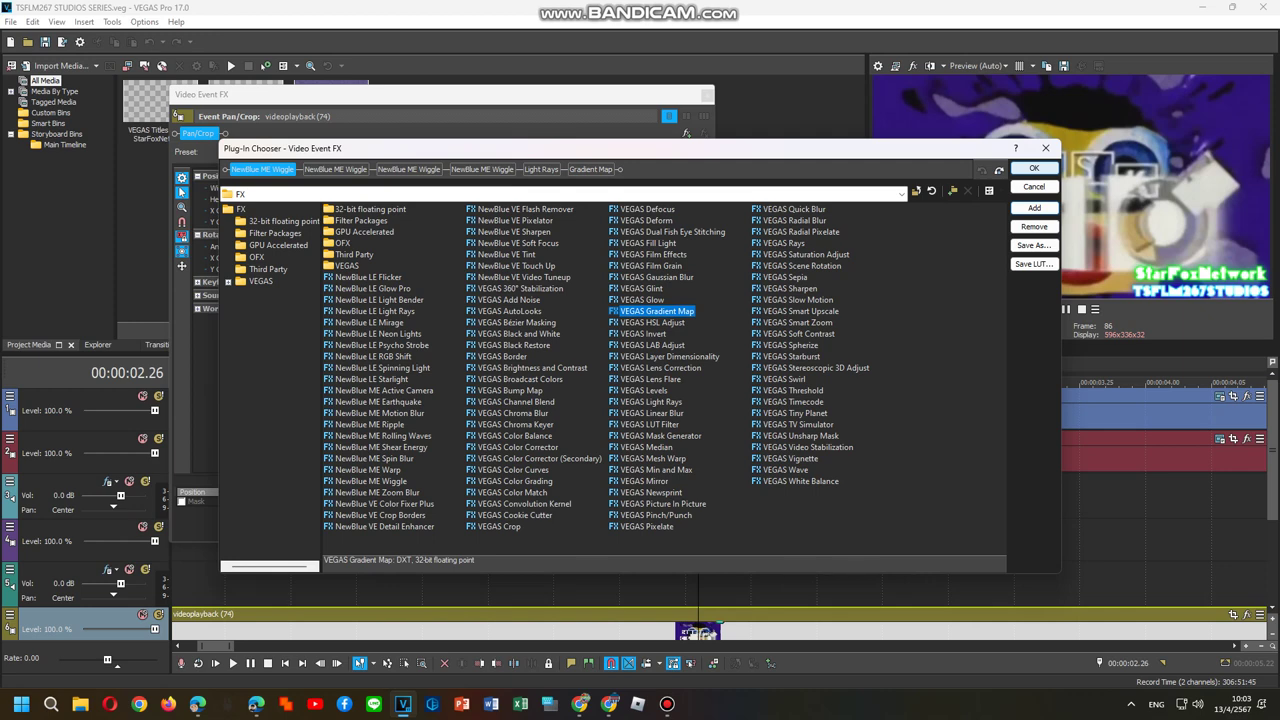
{"action": "key", "text": "Return"}
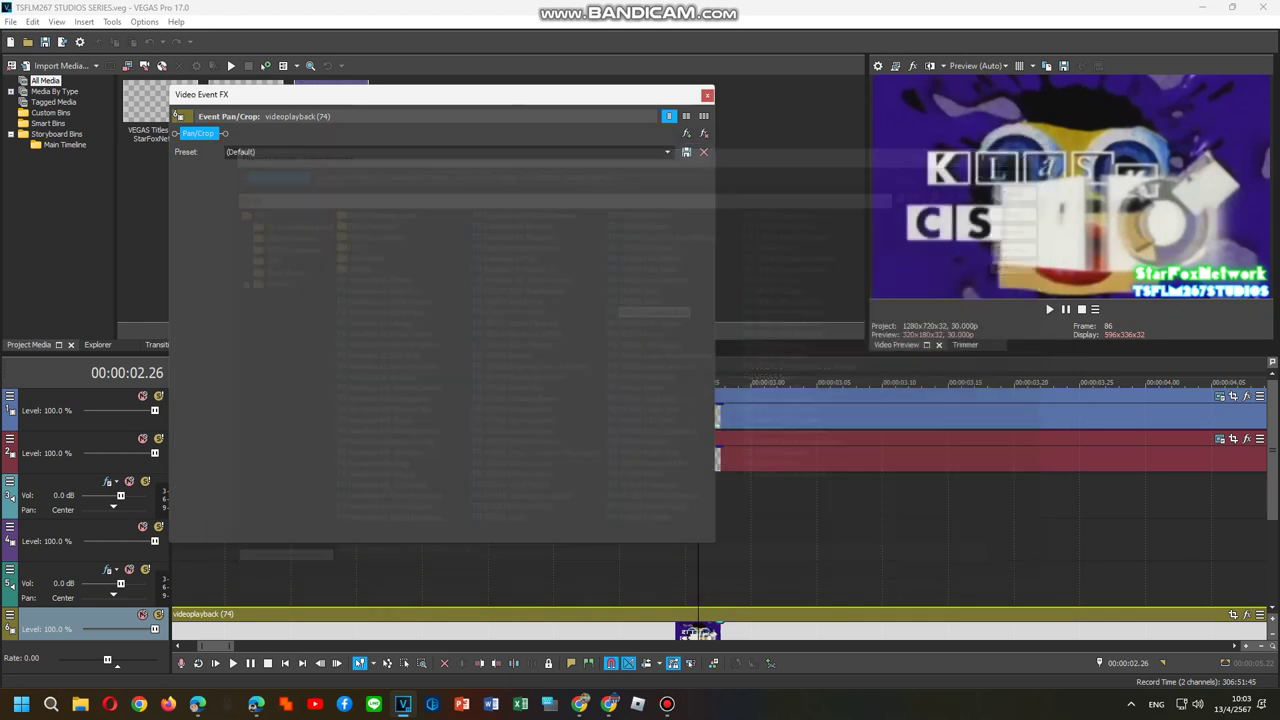
Apply the Reset To None preset to the first three NewBlue ME Wiggle effects
{"action": "left_click", "coordinate": [667, 152]}
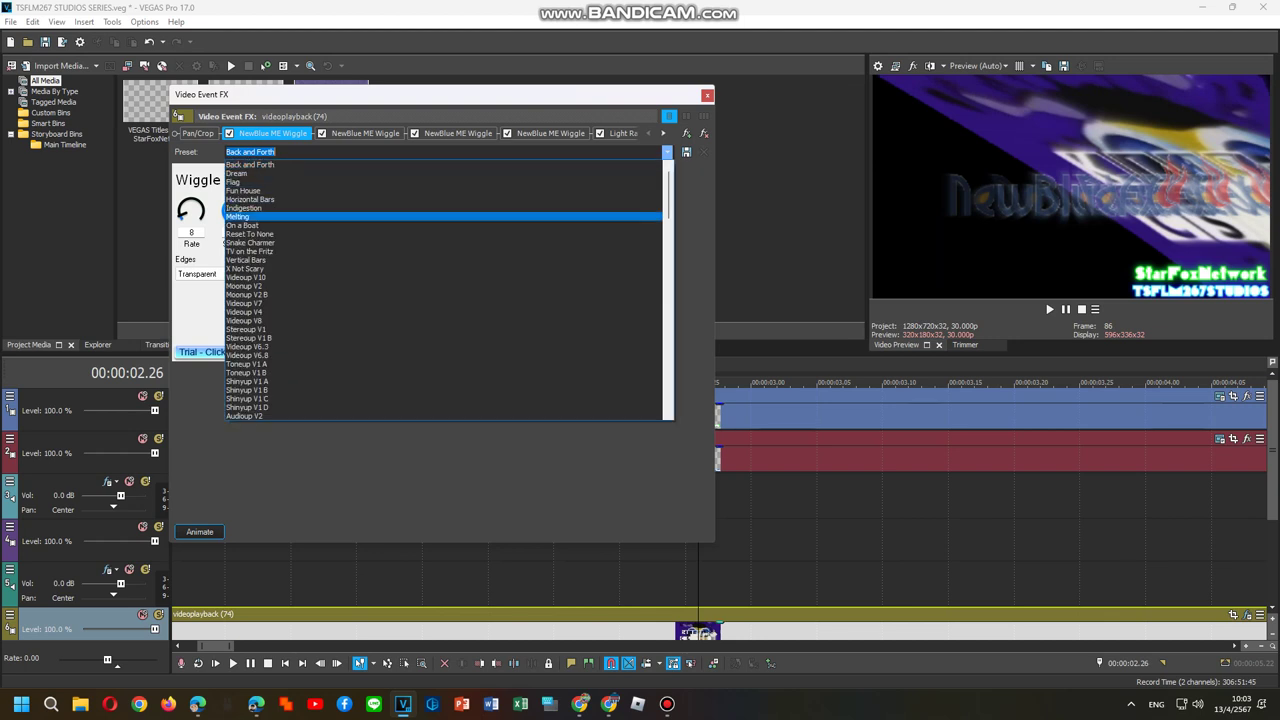
{"action": "left_click", "coordinate": [260, 233]}
{"action": "left_click", "coordinate": [365, 133]}
{"action": "left_click", "coordinate": [667, 152]}
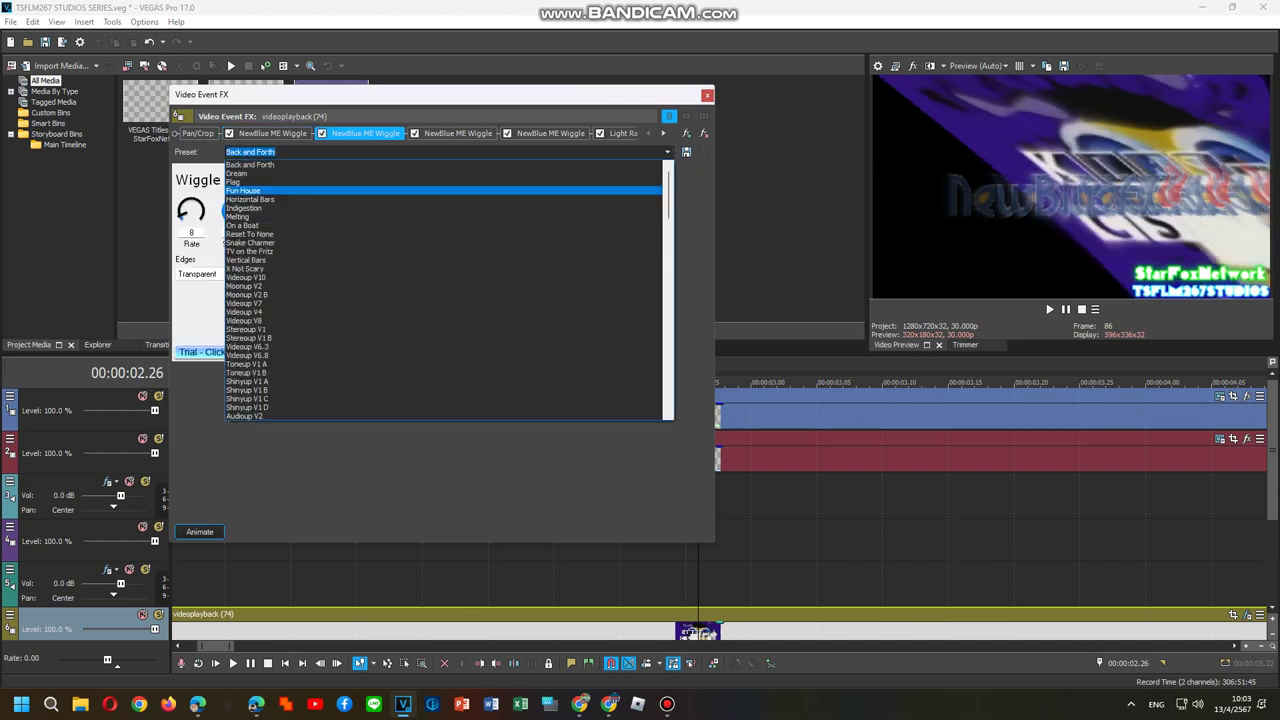
{"action": "left_click", "coordinate": [260, 233]}
{"action": "left_click", "coordinate": [457, 133]}
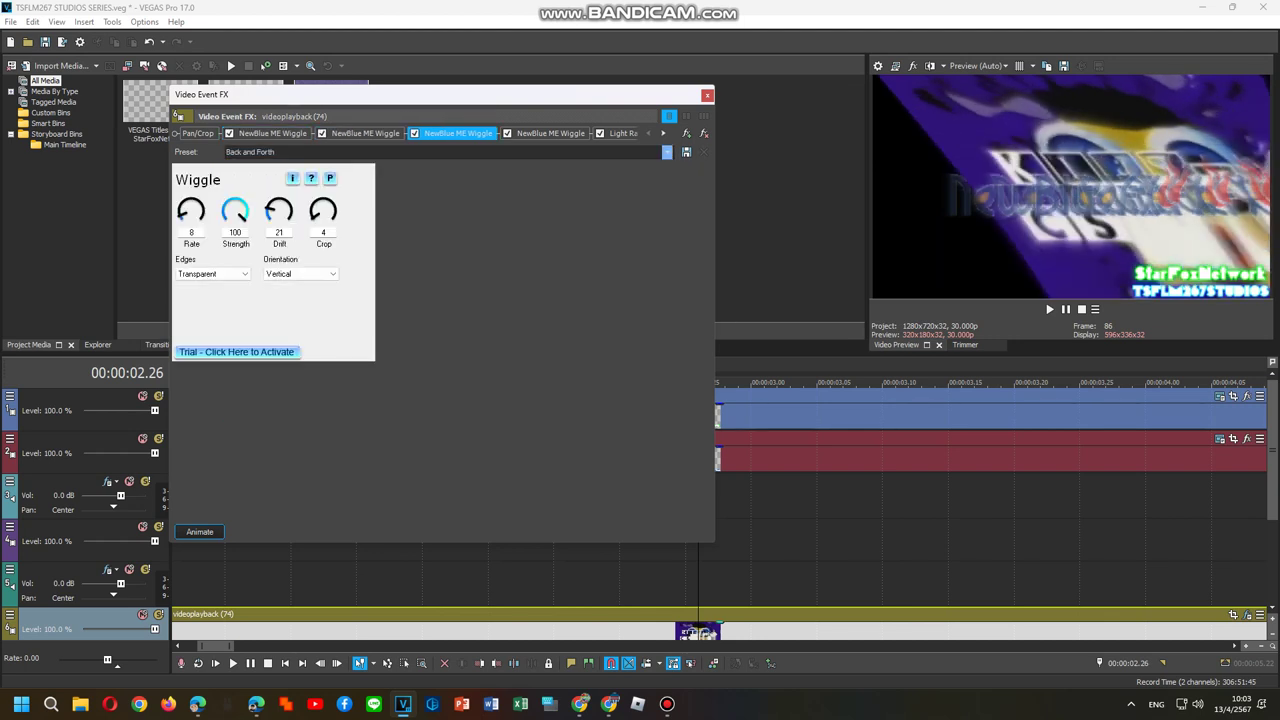
{"action": "left_click", "coordinate": [667, 151]}
{"action": "left_click", "coordinate": [250, 233]}
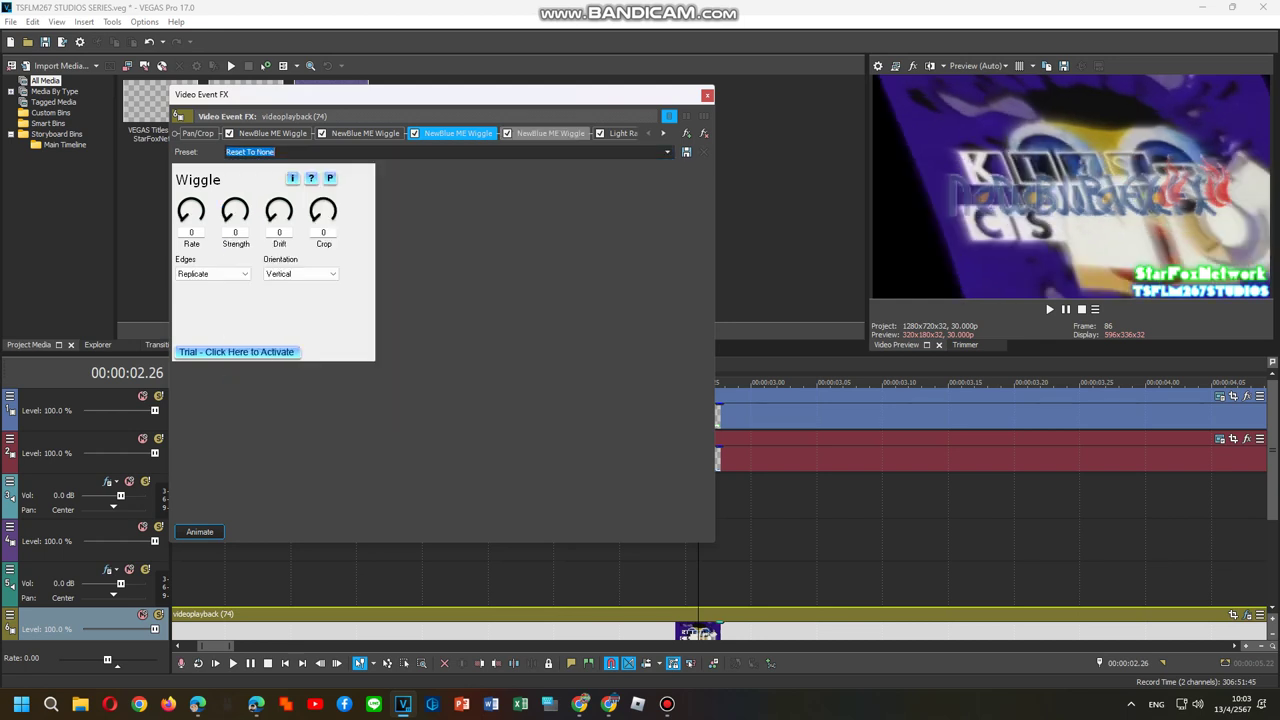
Apply the Fun House preset to the fourth NewBlue ME Wiggle effect
{"action": "left_click", "coordinate": [550, 133]}
{"action": "left_click", "coordinate": [667, 151]}
{"action": "key", "text": "Up"}
{"action": "key", "text": "Up"}
{"action": "key", "text": "Up"}
{"action": "key", "text": "Up"}
{"action": "key", "text": "Up"}
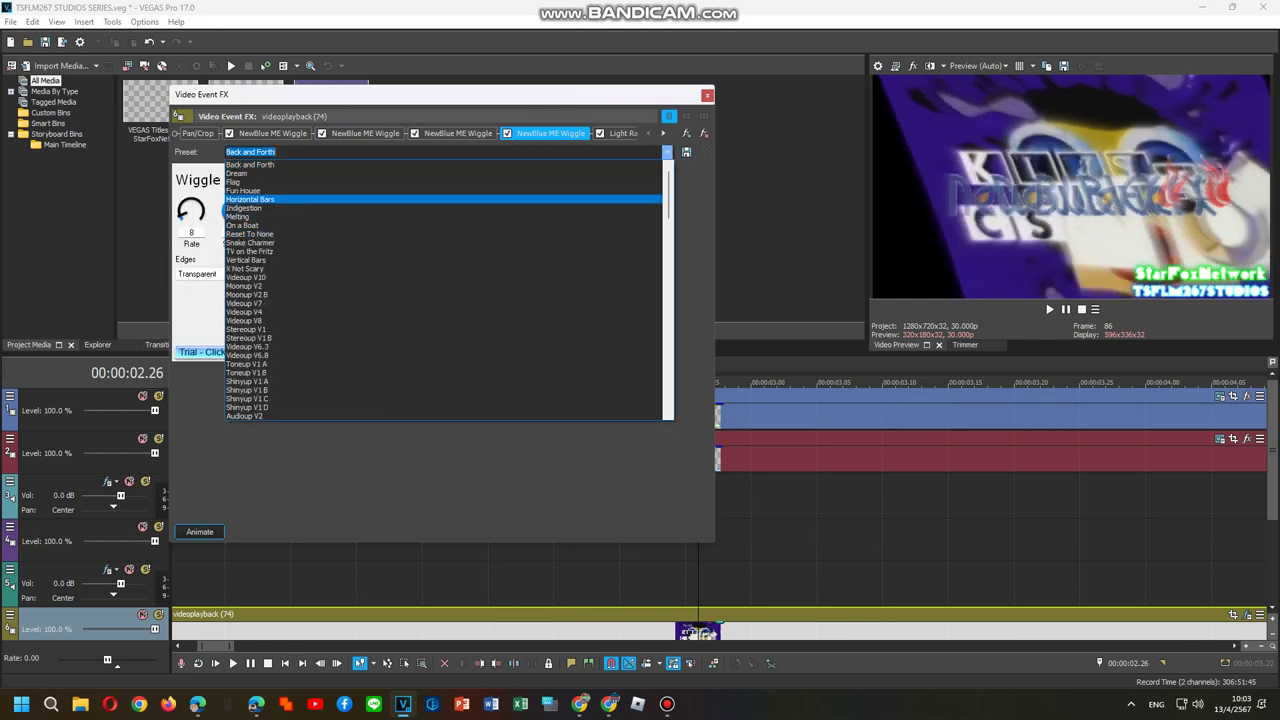
{"action": "key", "text": "Return"}
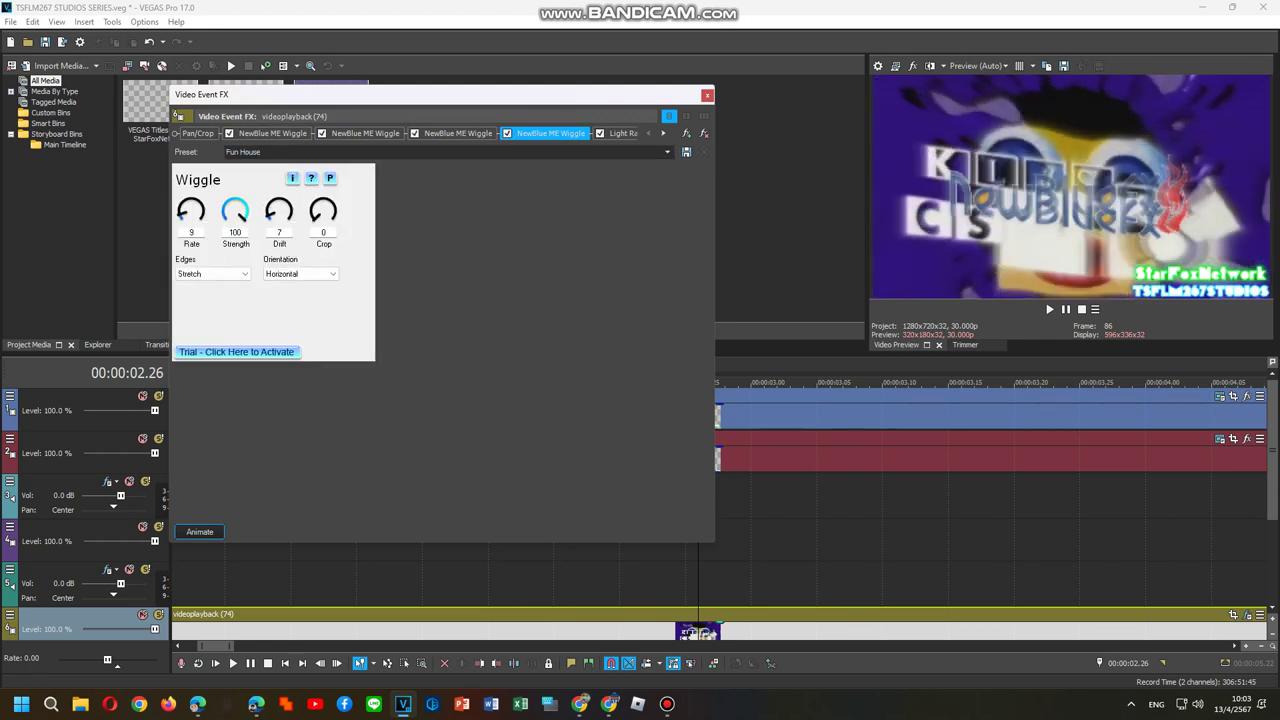
Keep the first Wiggle effect on Reset To None and set its Rate to 42, Strength to 45 and Drift to 43
{"action": "left_click", "coordinate": [272, 133]}
{"action": "left_click", "coordinate": [667, 151]}
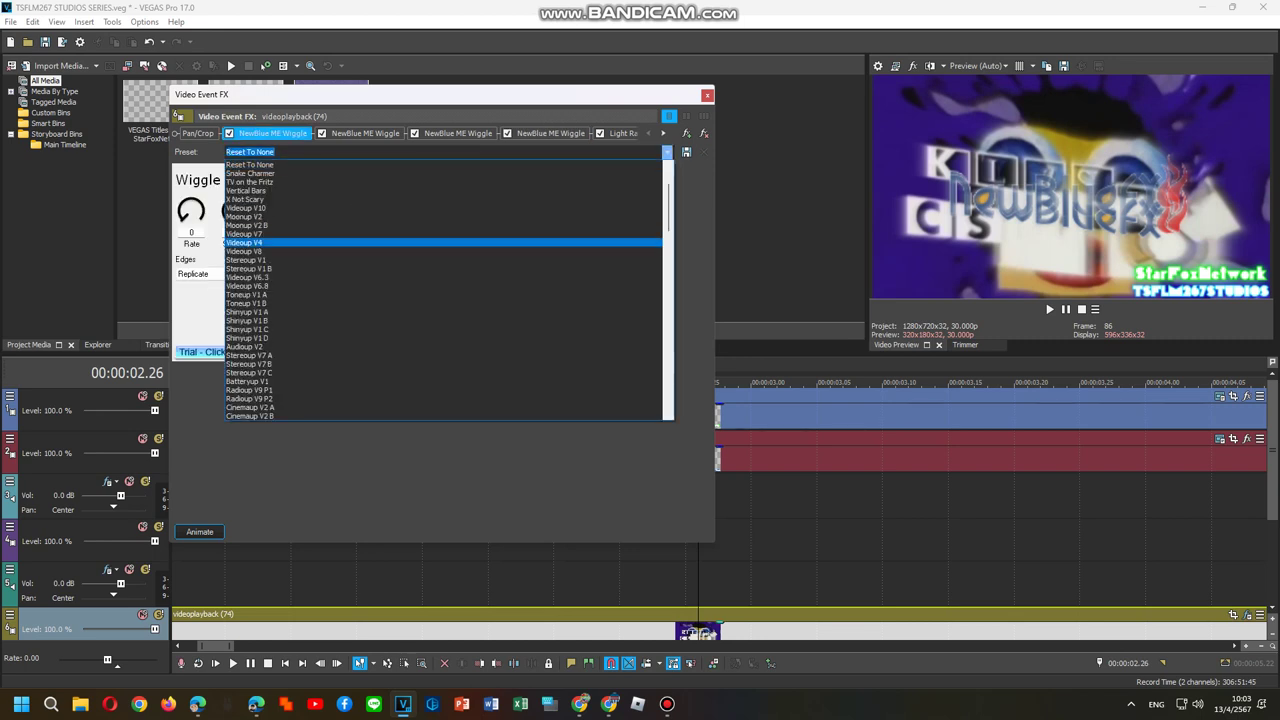
{"action": "key", "text": "Up"}
{"action": "key", "text": "Up"}
{"action": "key", "text": "Up"}
{"action": "key", "text": "Up"}
{"action": "key", "text": "Up"}
{"action": "key", "text": "Up"}
{"action": "key", "text": "Up"}
{"action": "key", "text": "Up"}
{"action": "key", "text": "Up"}
{"action": "key", "text": "Up"}
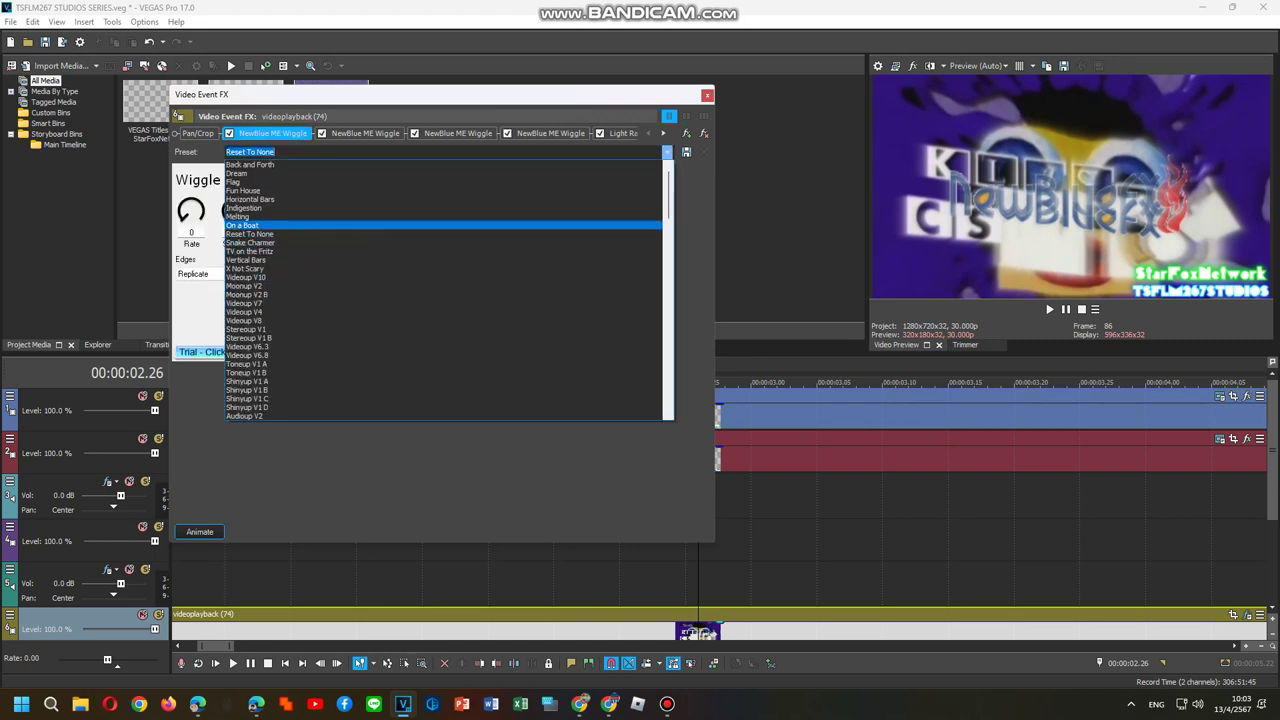
{"action": "key", "text": "Down"}
{"action": "key", "text": "Return"}
{"action": "left_click_drag", "start_coordinate": [235, 210], "coordinate": [235, 165]}
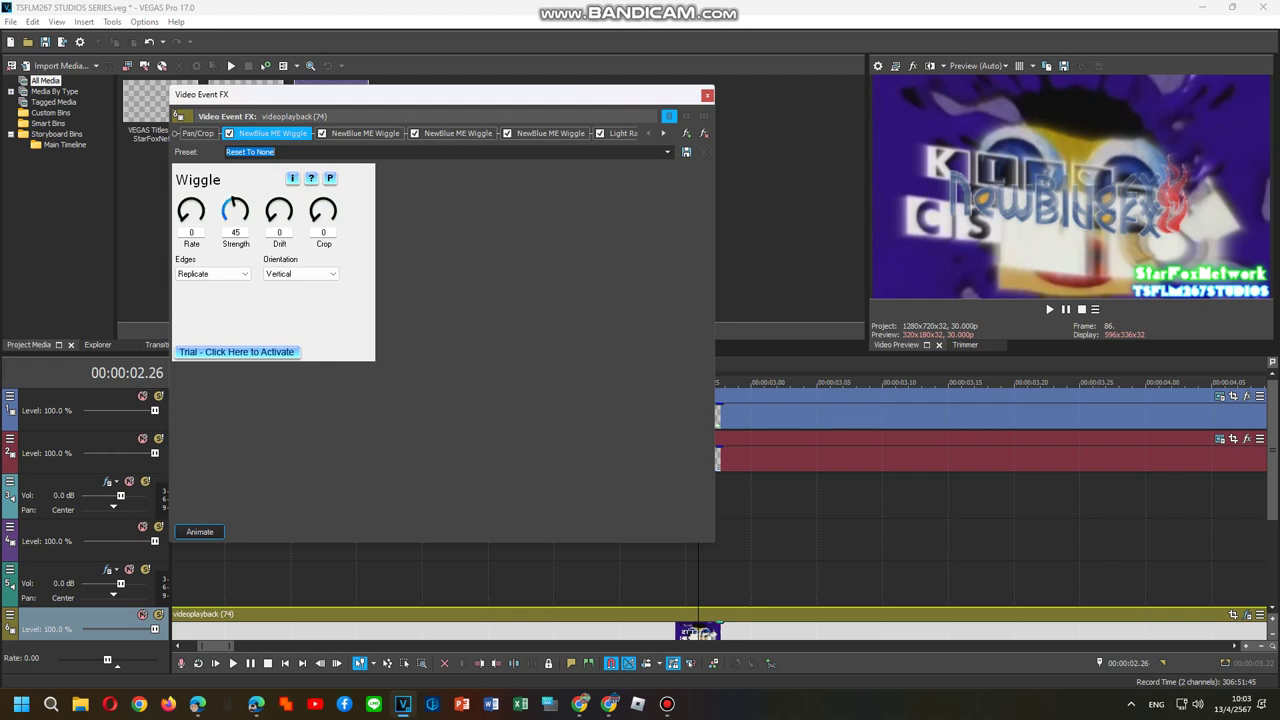
{"action": "left_click_drag", "start_coordinate": [191, 210], "coordinate": [191, 162]}
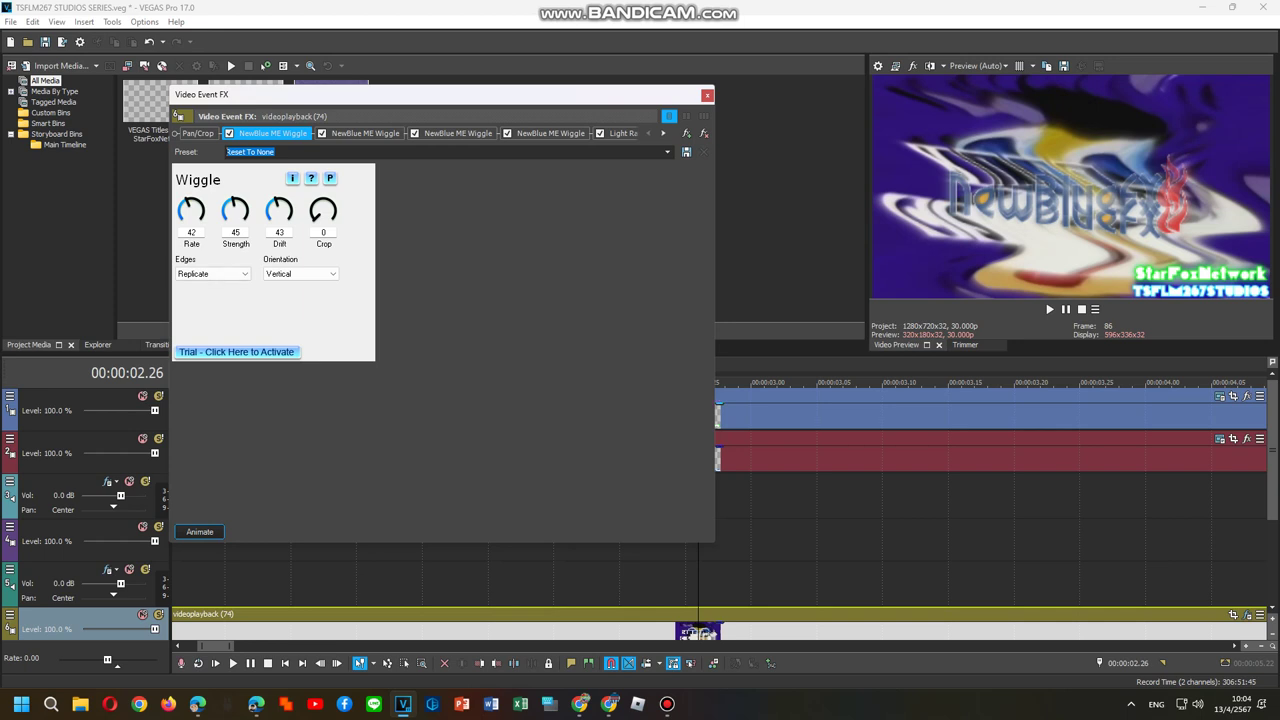
Save the first Wiggle effect's settings as a preset named "Philippinesup V9 A"
{"action": "type", "text": "Phi"}
{"action": "mouse_move", "coordinate": [256, 703]}
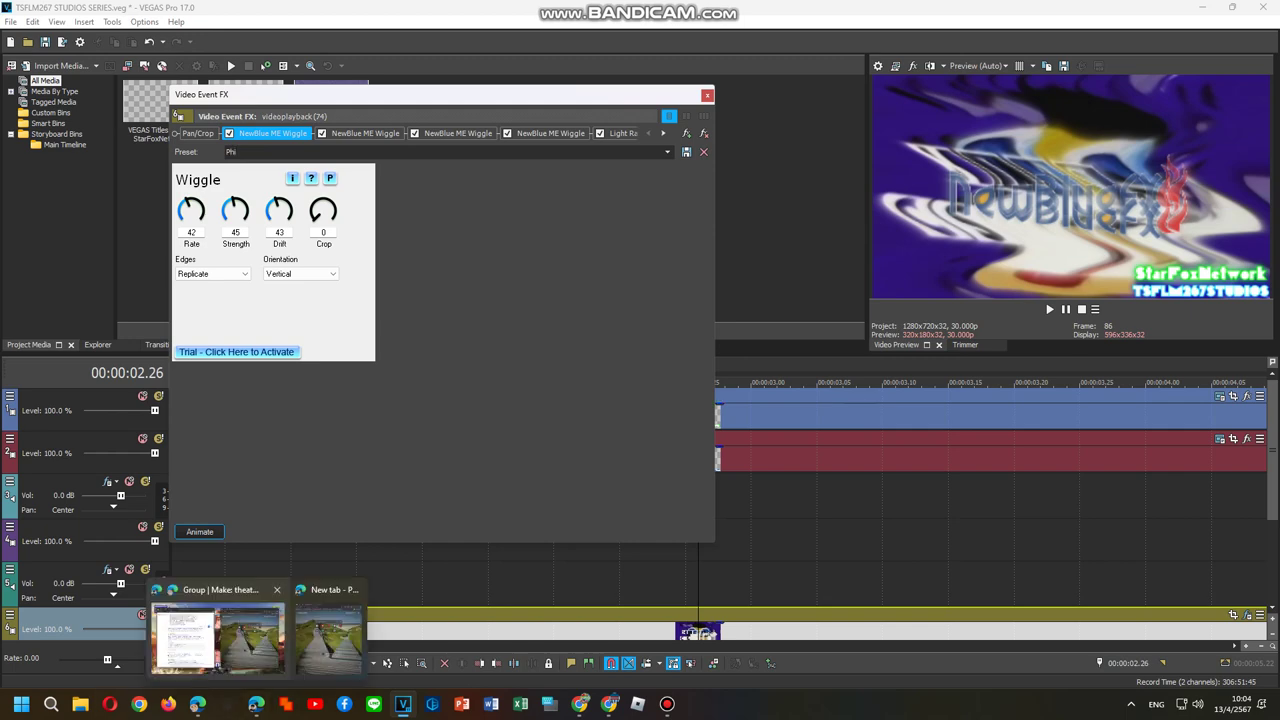
{"action": "left_click", "coordinate": [215, 632]}
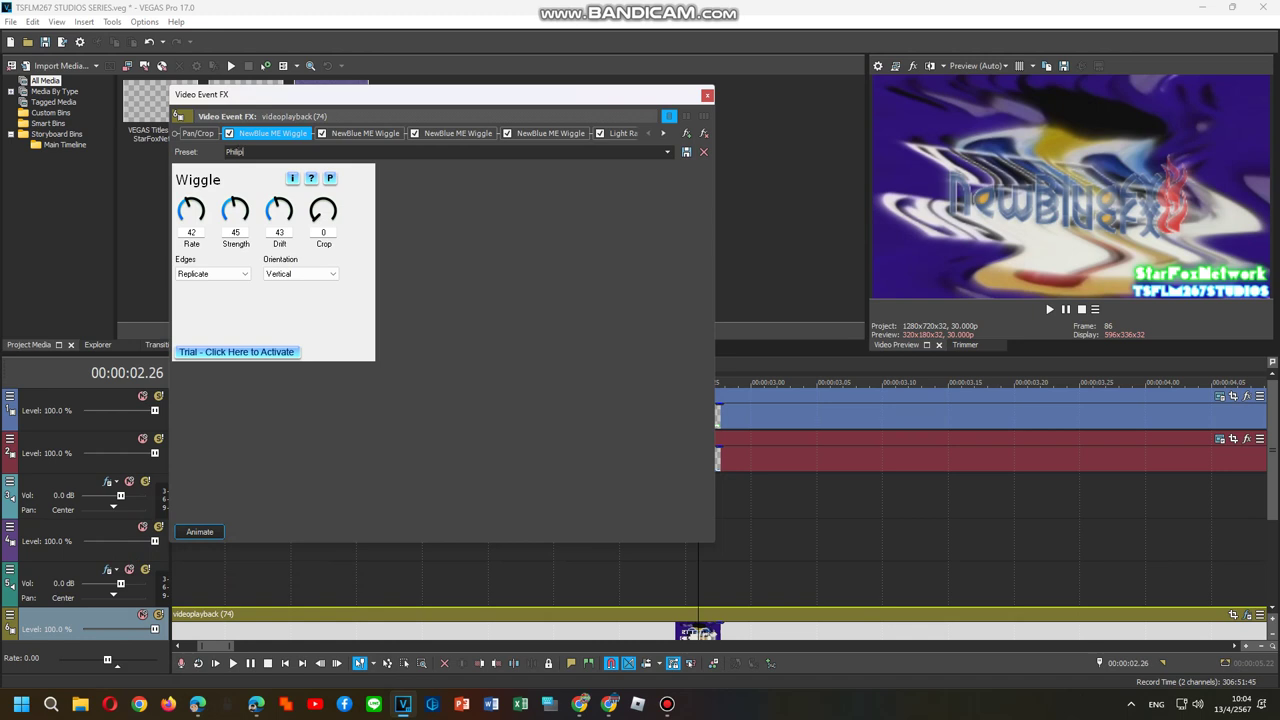
{"action": "type", "text": "lippinesup V13"}
{"action": "mouse_move", "coordinate": [256, 704]}
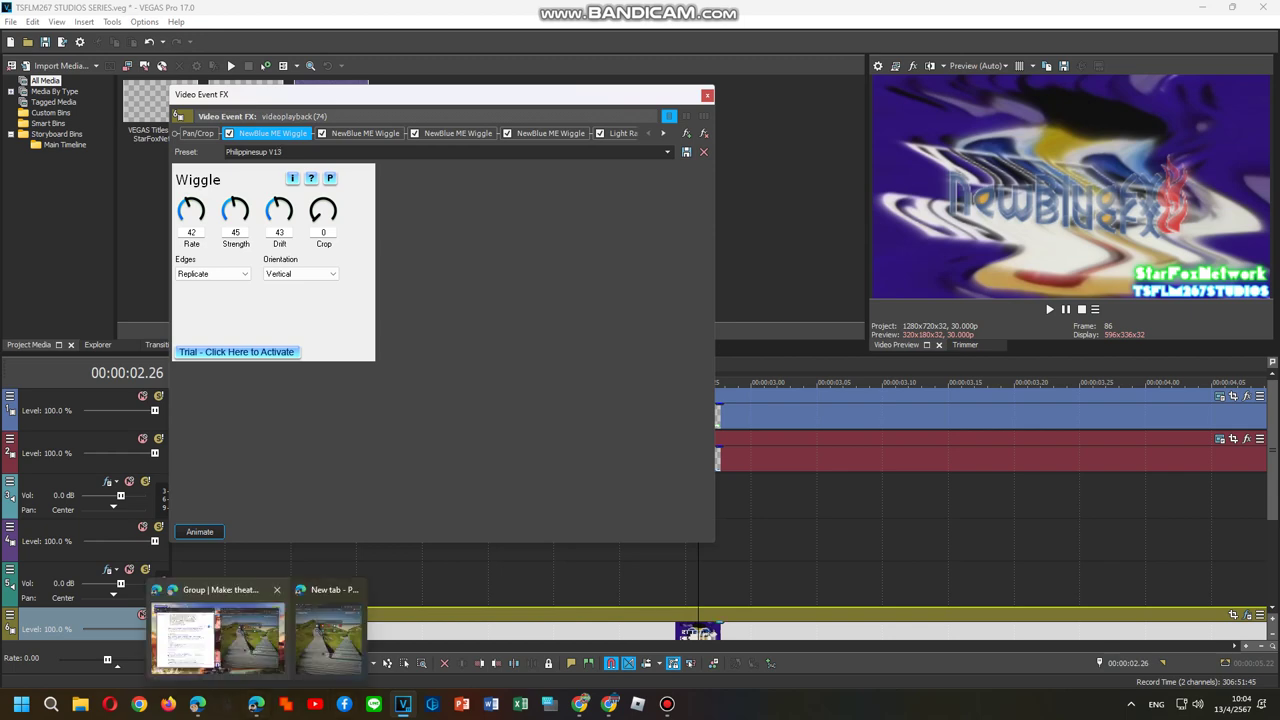
{"action": "mouse_move", "coordinate": [217, 636]}
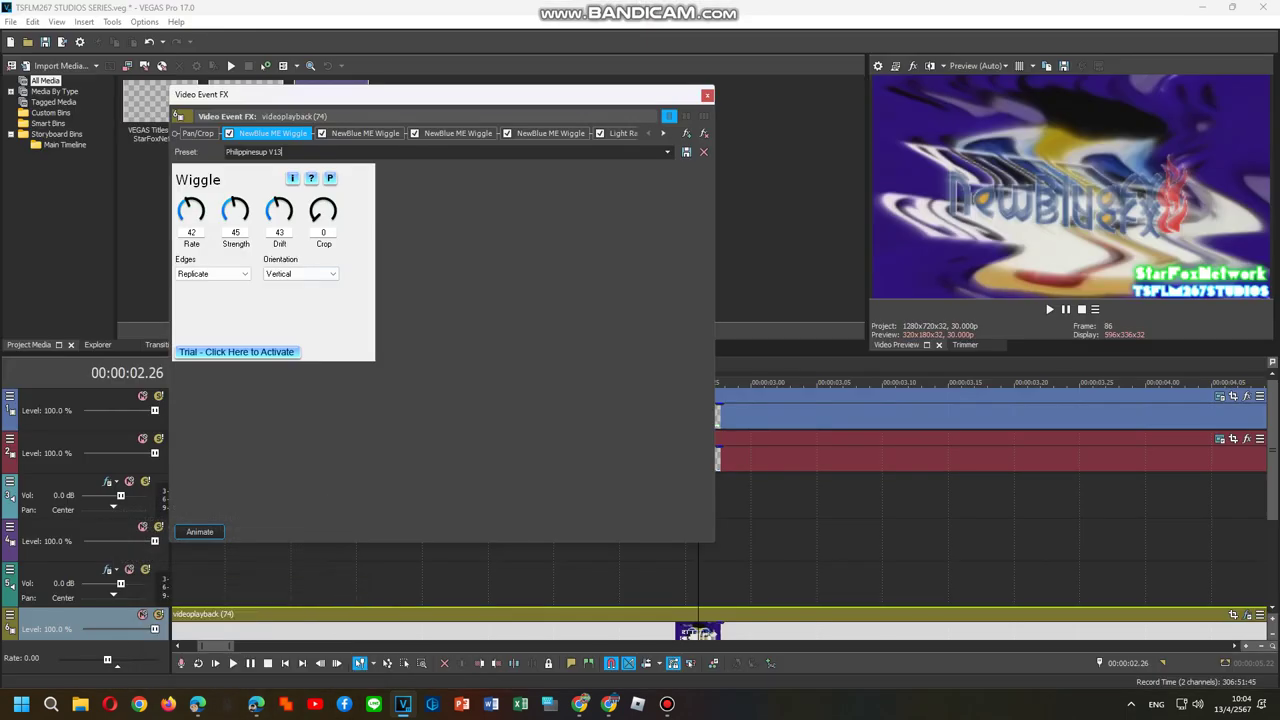
{"action": "left_click_drag", "start_coordinate": [282, 152], "coordinate": [273, 152]}
{"action": "type", "text": "9 A"}
{"action": "left_click", "coordinate": [686, 152]}
Load the Philippinesup V9 A preset into the second Wiggle effect and change its orientation to Horizontal
{"action": "left_click", "coordinate": [365, 133]}
{"action": "left_click", "coordinate": [667, 152]}
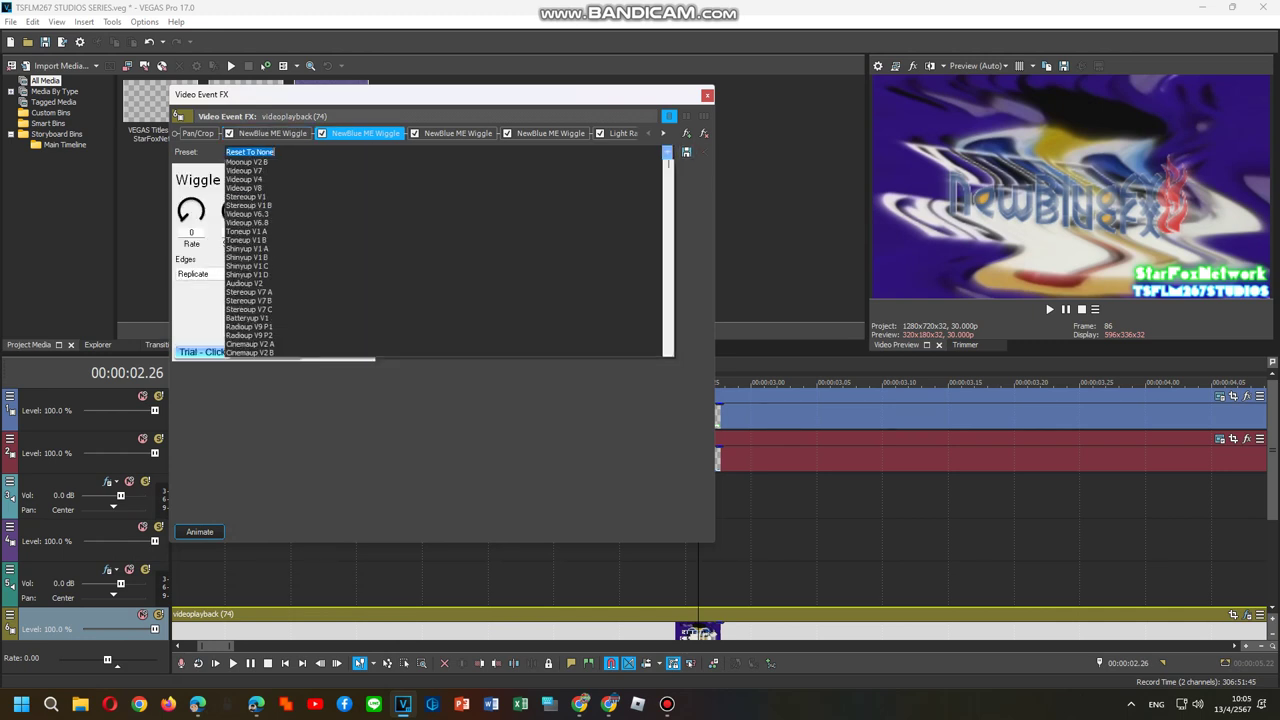
{"action": "scroll", "coordinate": [444, 290], "scroll_direction": "down", "scroll_amount": 20}
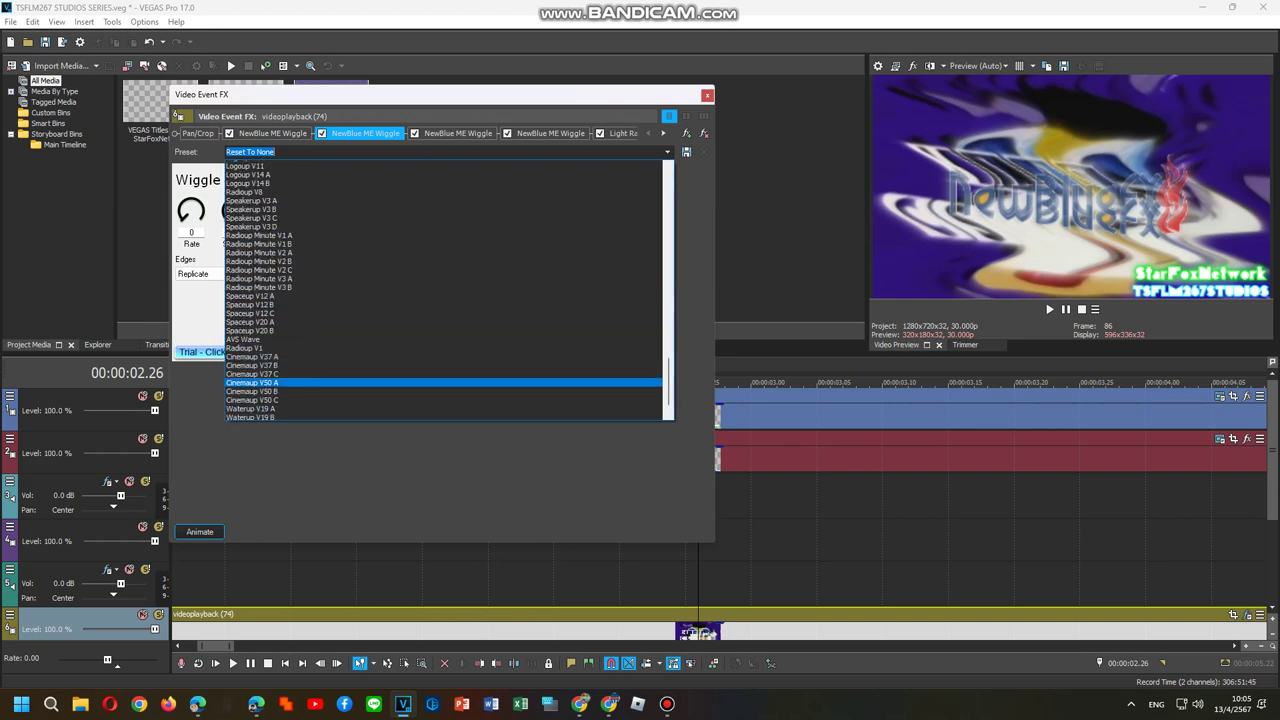
{"action": "scroll", "coordinate": [444, 382], "scroll_direction": "down", "scroll_amount": 2}
{"action": "left_click", "coordinate": [300, 416]}
{"action": "left_click", "coordinate": [300, 273]}
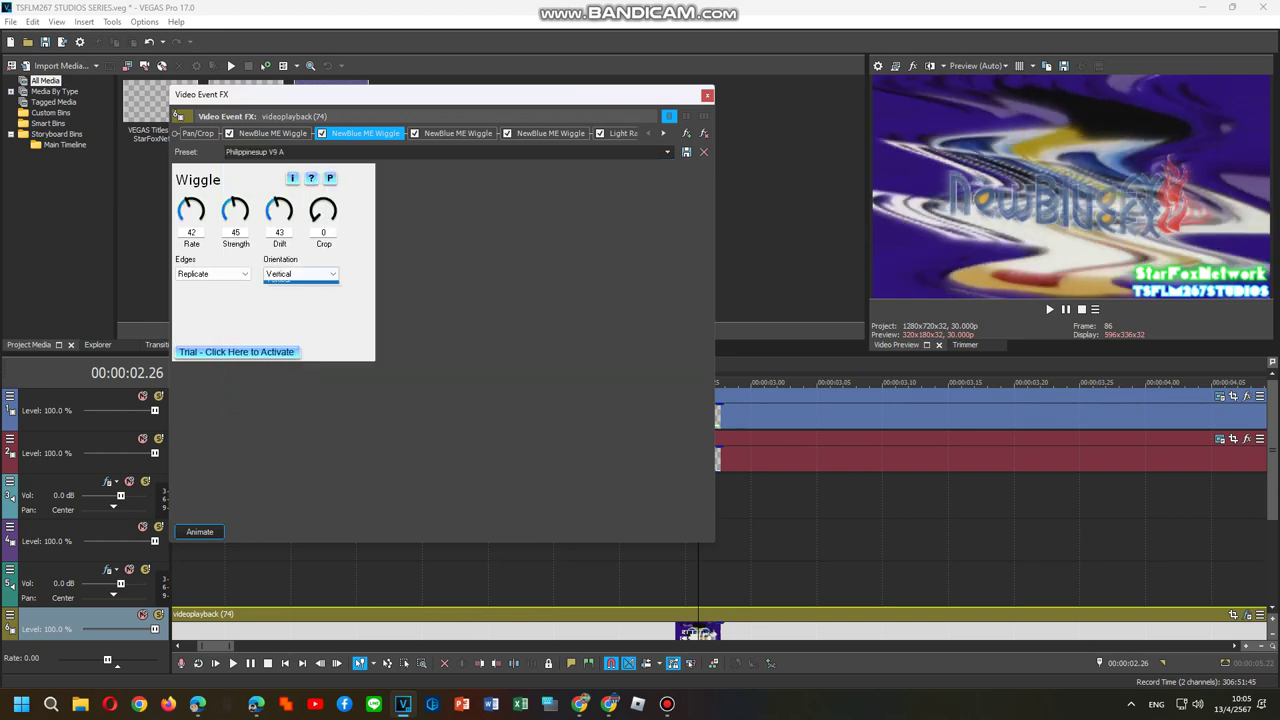
{"action": "left_click", "coordinate": [300, 286]}
Open the second Wiggle effect's preset name for editing at its final letter
{"action": "left_click", "coordinate": [457, 133]}
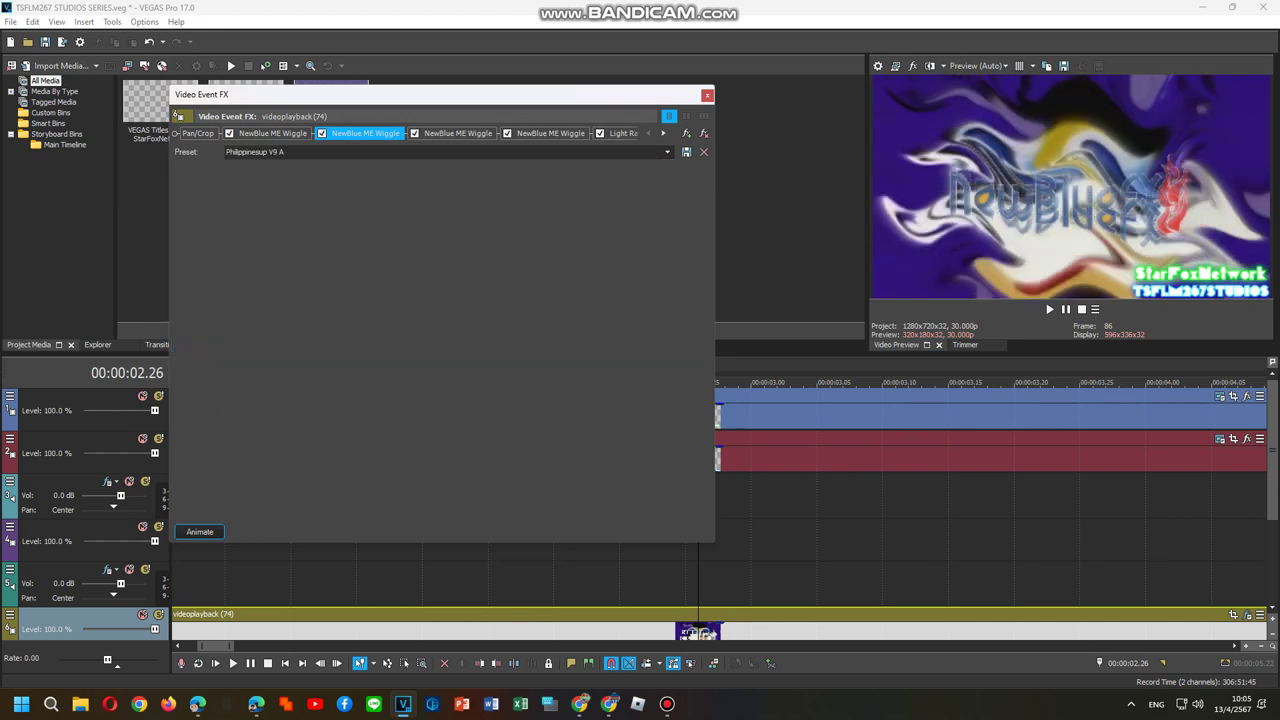
{"action": "left_click", "coordinate": [364, 133]}
{"action": "left_click", "coordinate": [282, 151]}
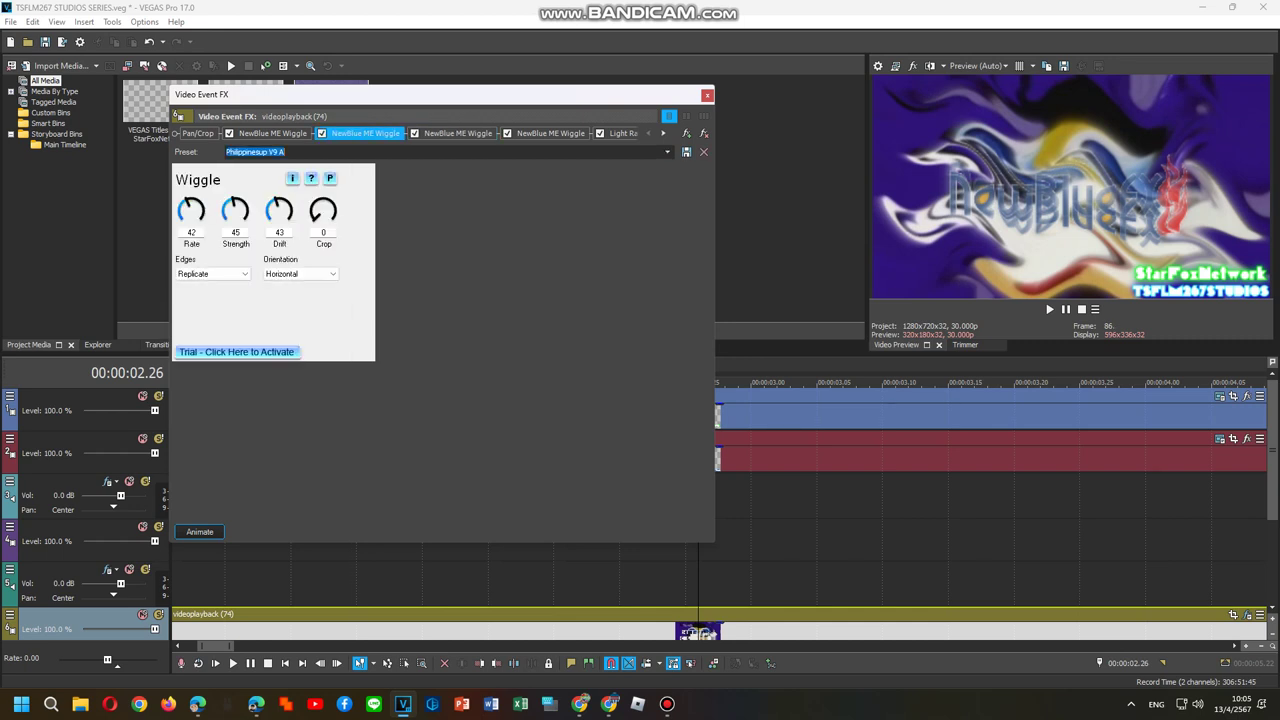
{"action": "left_click", "coordinate": [285, 151]}
{"action": "key", "text": "shift+Left"}
Set the third Wiggle effect to Rate 29, Strength 46, Drift 38, Stretch edges and Horizontal orientation
{"action": "left_click", "coordinate": [458, 133]}
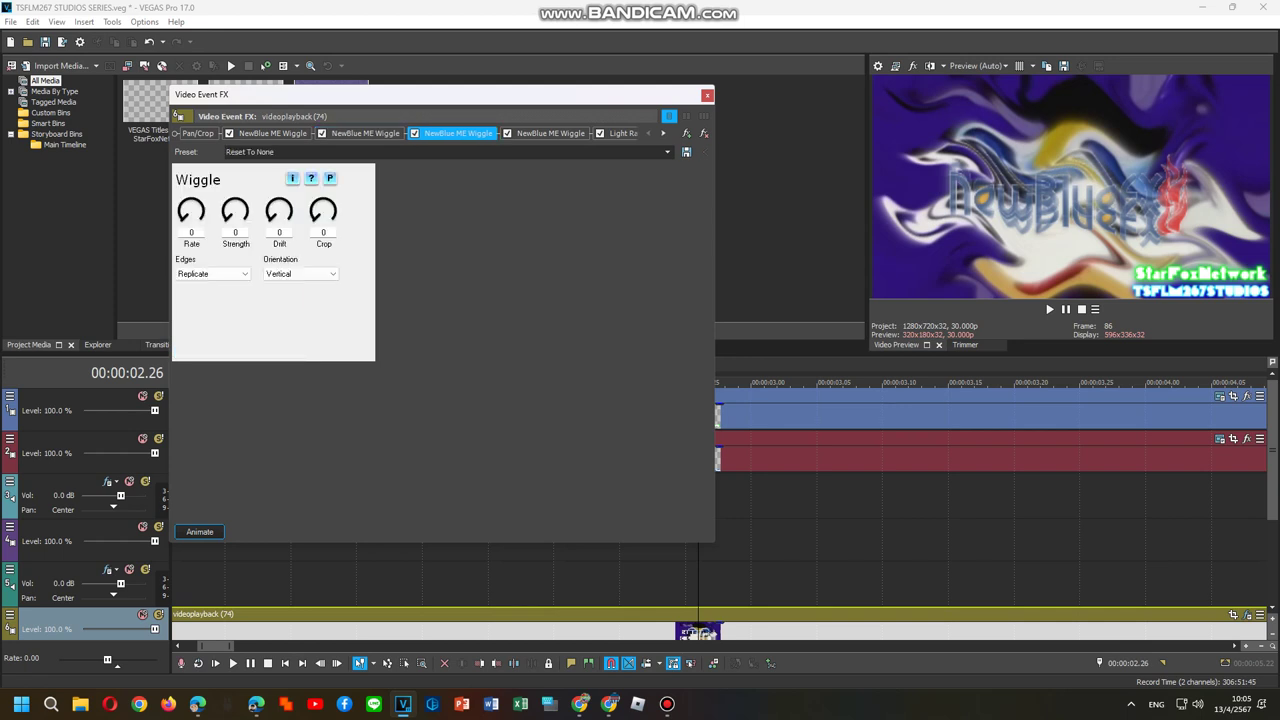
{"action": "left_click_drag", "start_coordinate": [235, 211], "coordinate": [279, 193]}
{"action": "left_click", "coordinate": [300, 273]}
{"action": "left_click", "coordinate": [300, 286]}
{"action": "left_click_drag", "start_coordinate": [191, 211], "coordinate": [191, 200]}
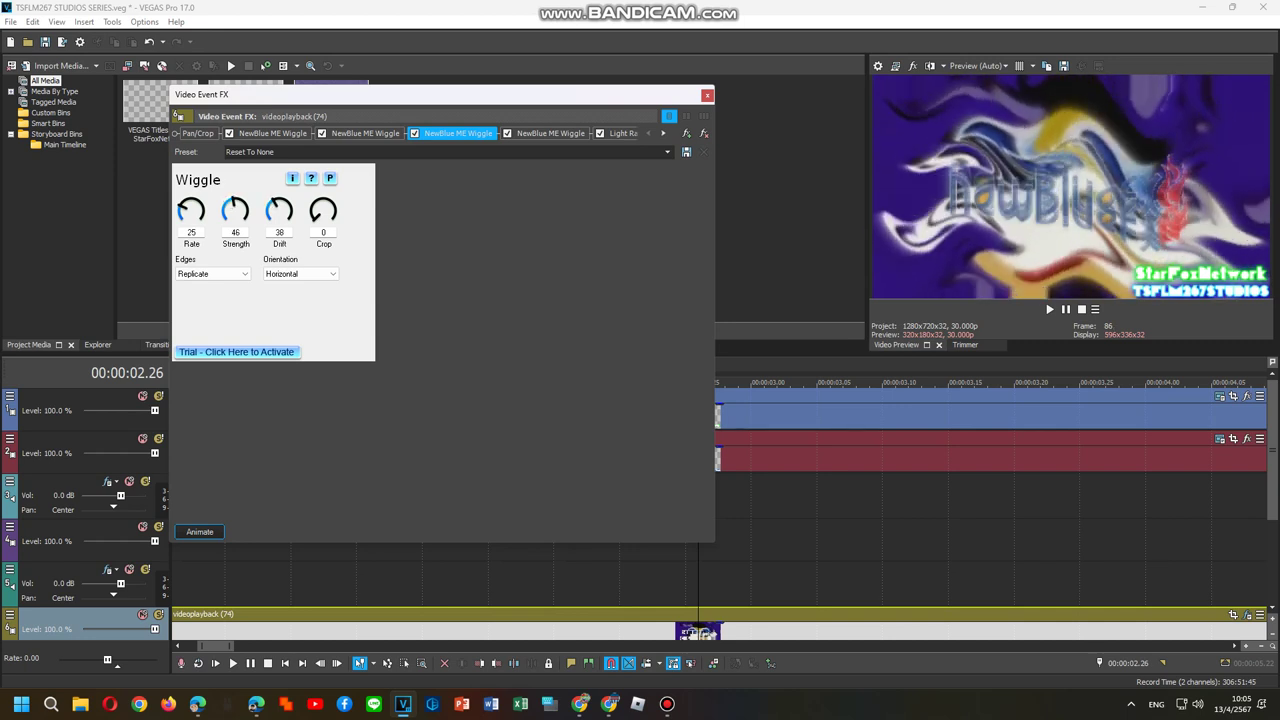
{"action": "left_click", "coordinate": [212, 273]}
{"action": "left_click", "coordinate": [195, 295]}
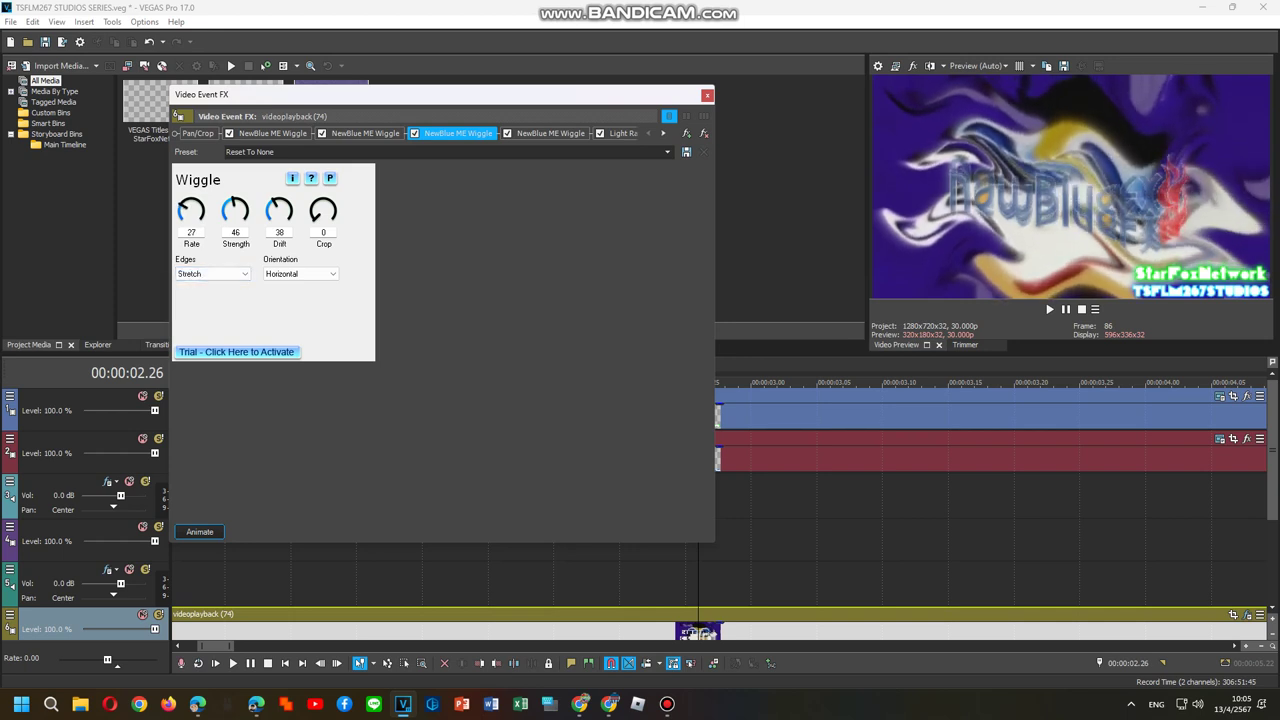
{"action": "left_click_drag", "start_coordinate": [190, 210], "coordinate": [190, 206]}
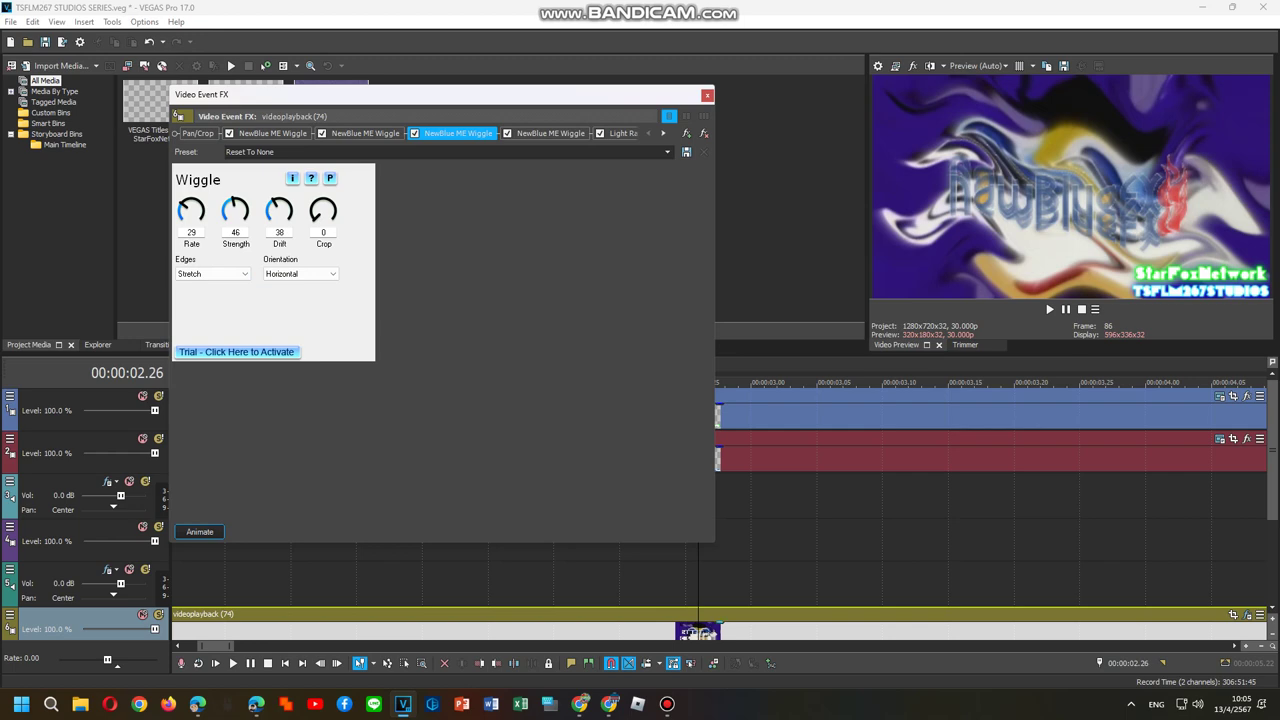
Play the clip briefly and step through single frames to check the combined wiggle distortion
{"action": "key", "text": "space"}
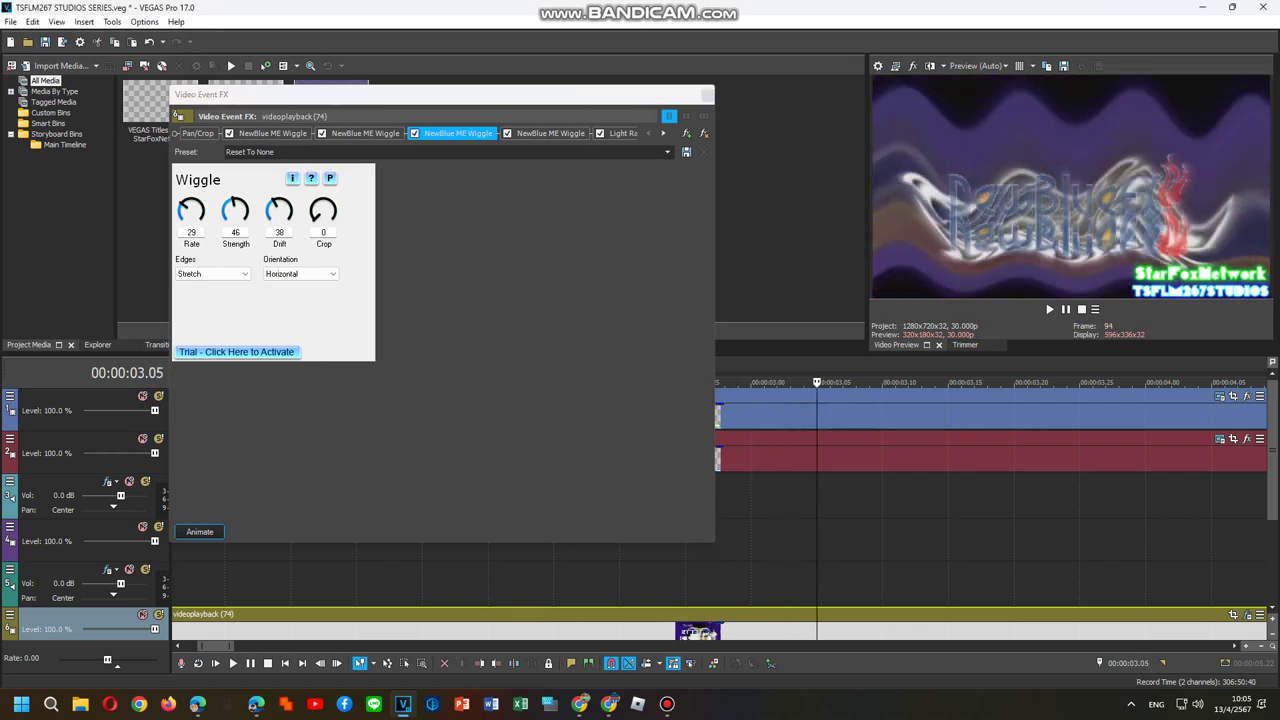
{"action": "key", "text": "space"}
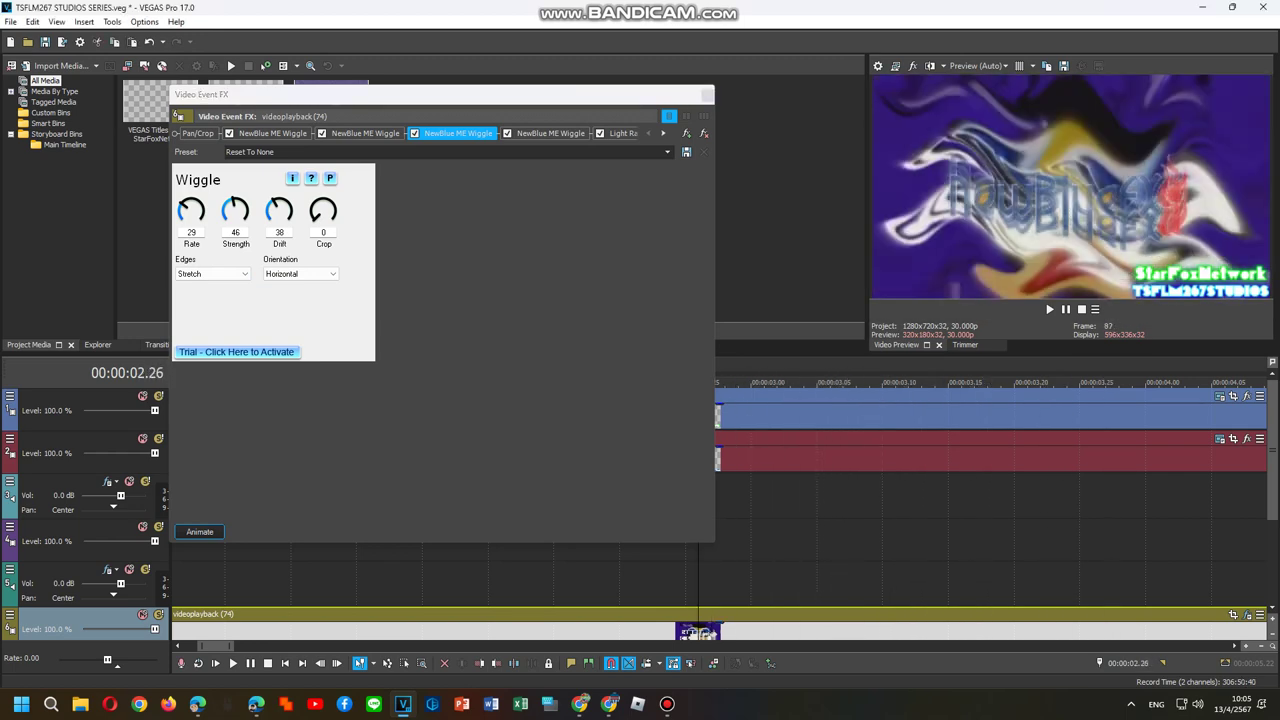
{"action": "key", "text": "Right"}
{"action": "key", "text": "Right"}
{"action": "key", "text": "Left"}
Save the third Wiggle effect's settings as a "Philippinesup V9" preset, checking the request list in the browser for the name
{"action": "left_click", "coordinate": [550, 133]}
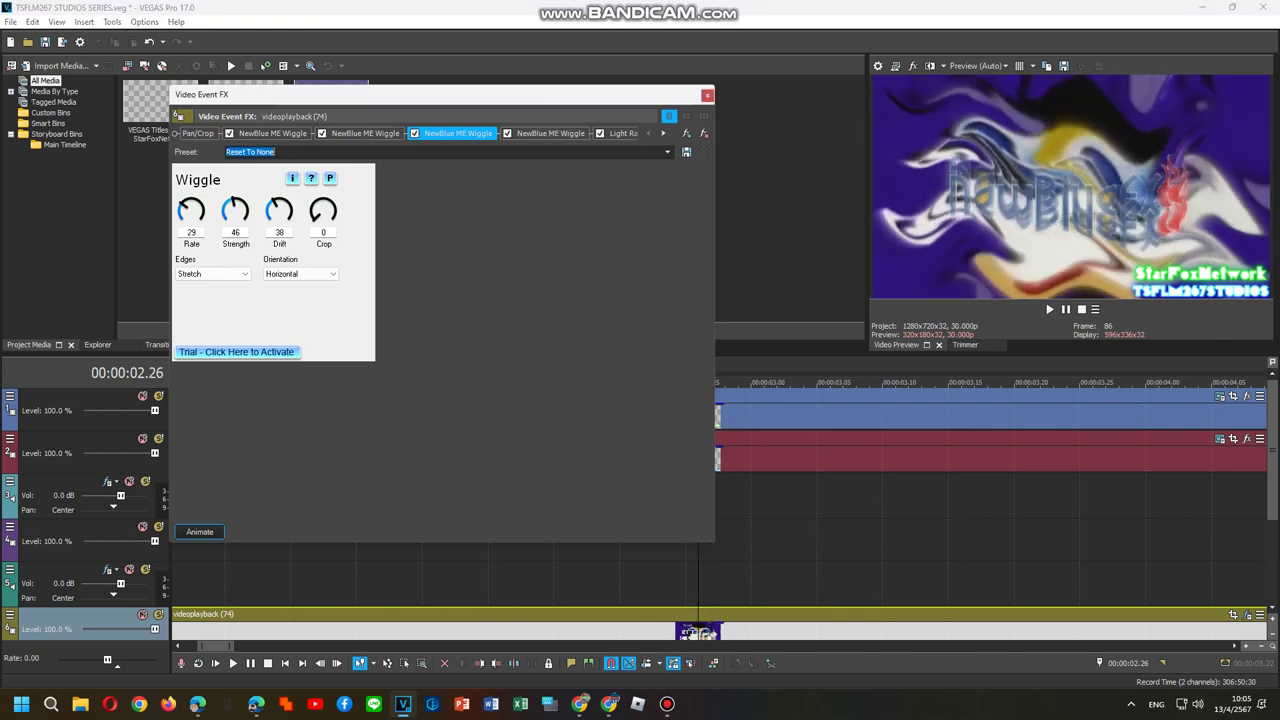
{"action": "type", "text": "Phili"}
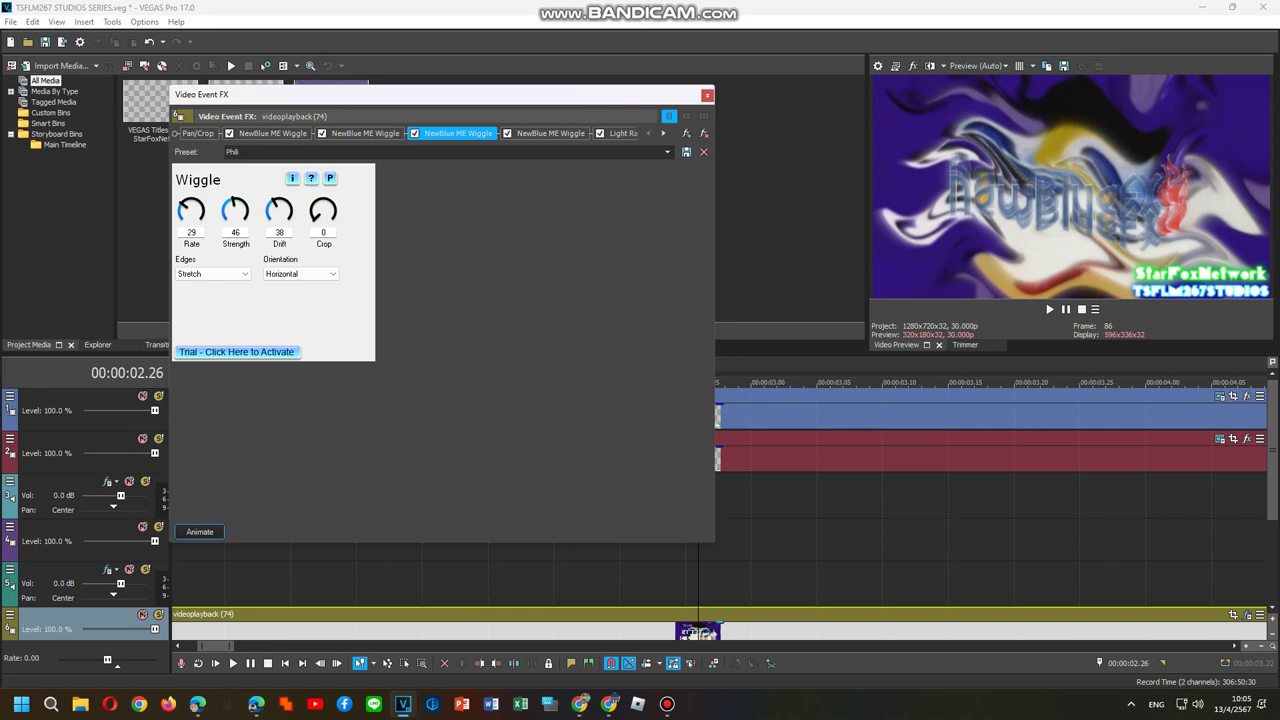
{"action": "mouse_move", "coordinate": [256, 704]}
{"action": "mouse_move", "coordinate": [217, 636]}
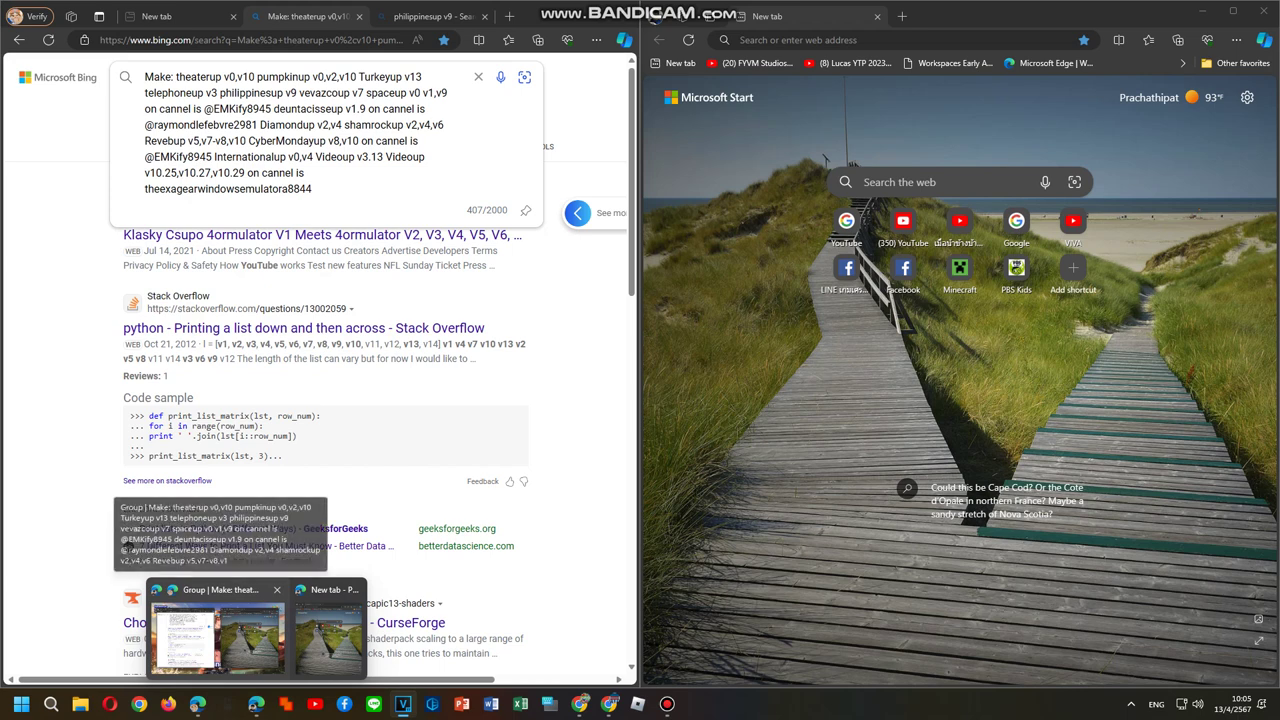
{"action": "type", "text": "Phil"}
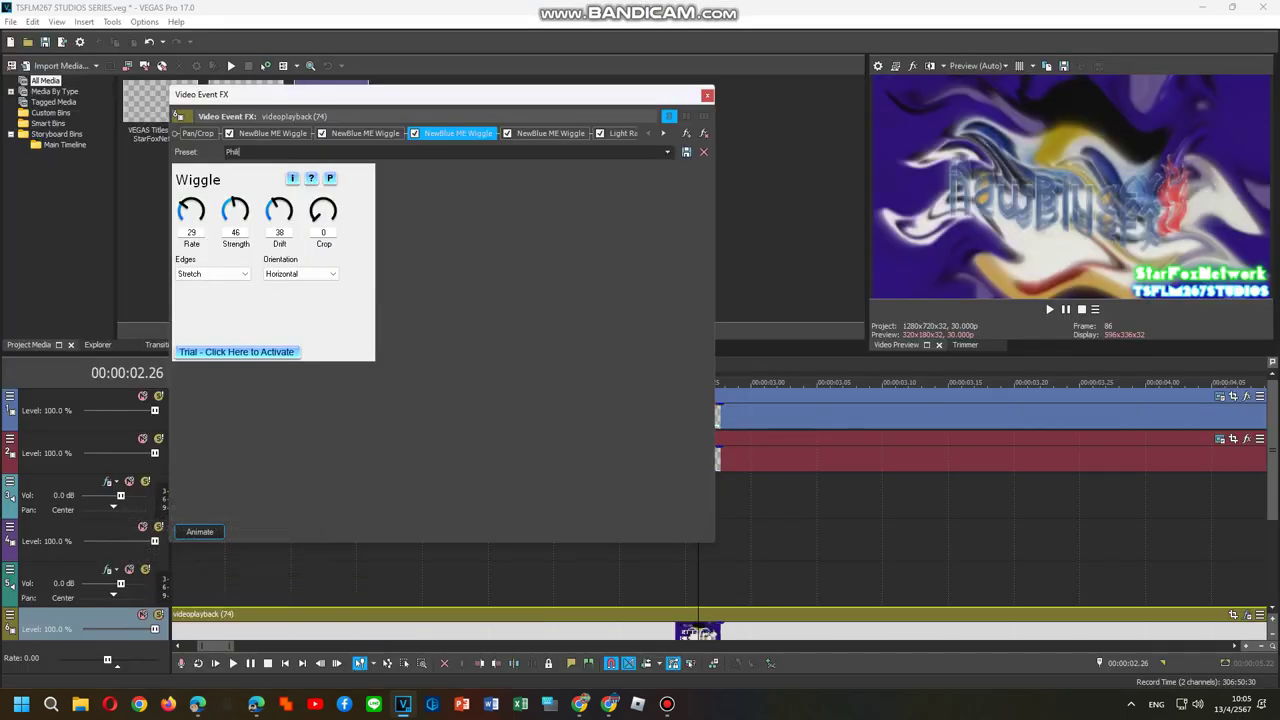
{"action": "type", "text": "ippinesup V13"}
{"action": "key", "text": "BackSpace"}
{"action": "key", "text": "BackSpace"}
{"action": "type", "text": "9C"}
{"action": "key", "text": "BackSpace"}
{"action": "left_click", "coordinate": [686, 152]}
Apply the Moderate Light Rays preset to the Light Rays effect
{"action": "left_click", "coordinate": [618, 133]}
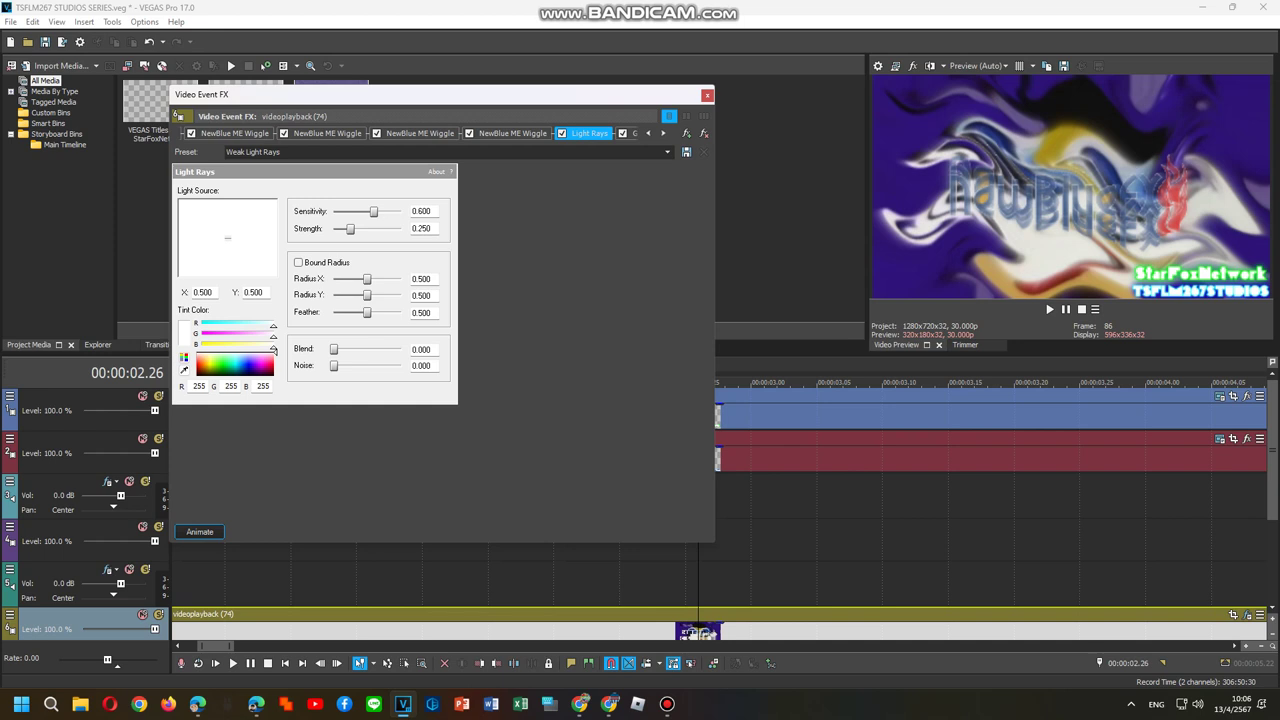
{"action": "left_click", "coordinate": [666, 152]}
{"action": "left_click", "coordinate": [259, 173]}
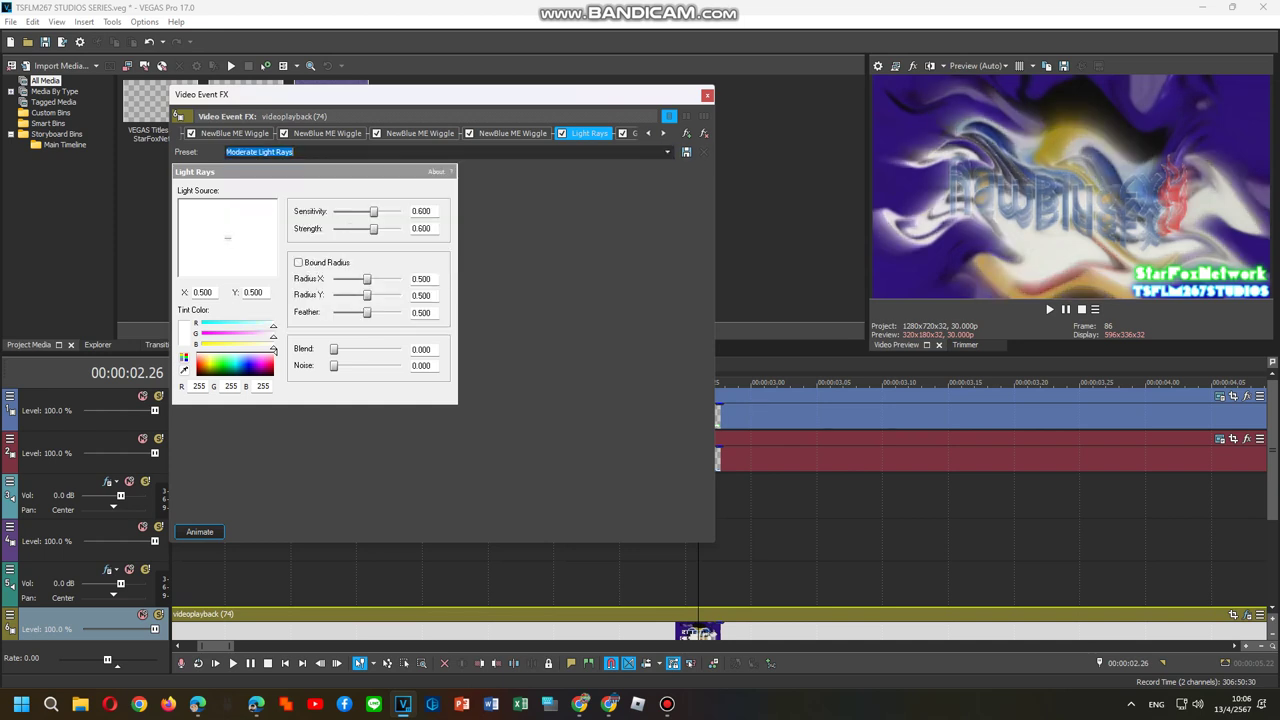
{"action": "left_click", "coordinate": [663, 133]}
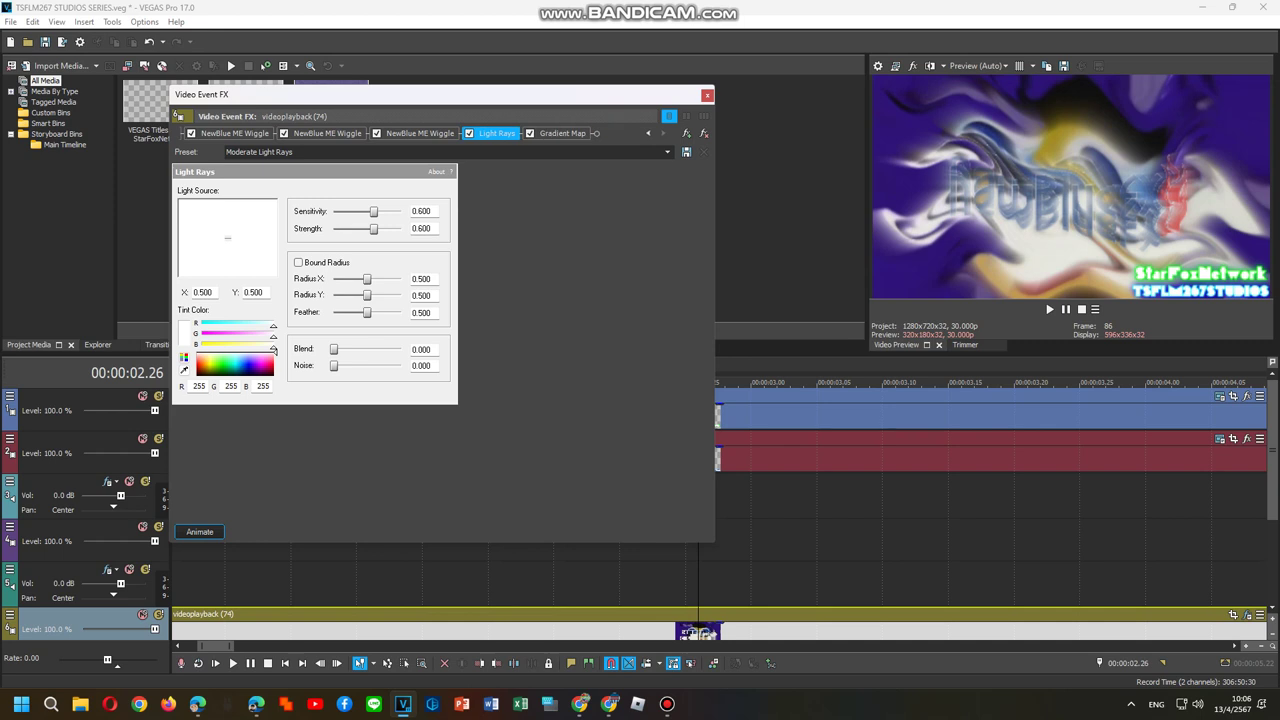
Make the Gradient Map's start point opaque black and set three evenly spaced intermediate points along the gradient
{"action": "left_click", "coordinate": [562, 133]}
{"action": "left_click_drag", "start_coordinate": [187, 253], "coordinate": [187, 233]}
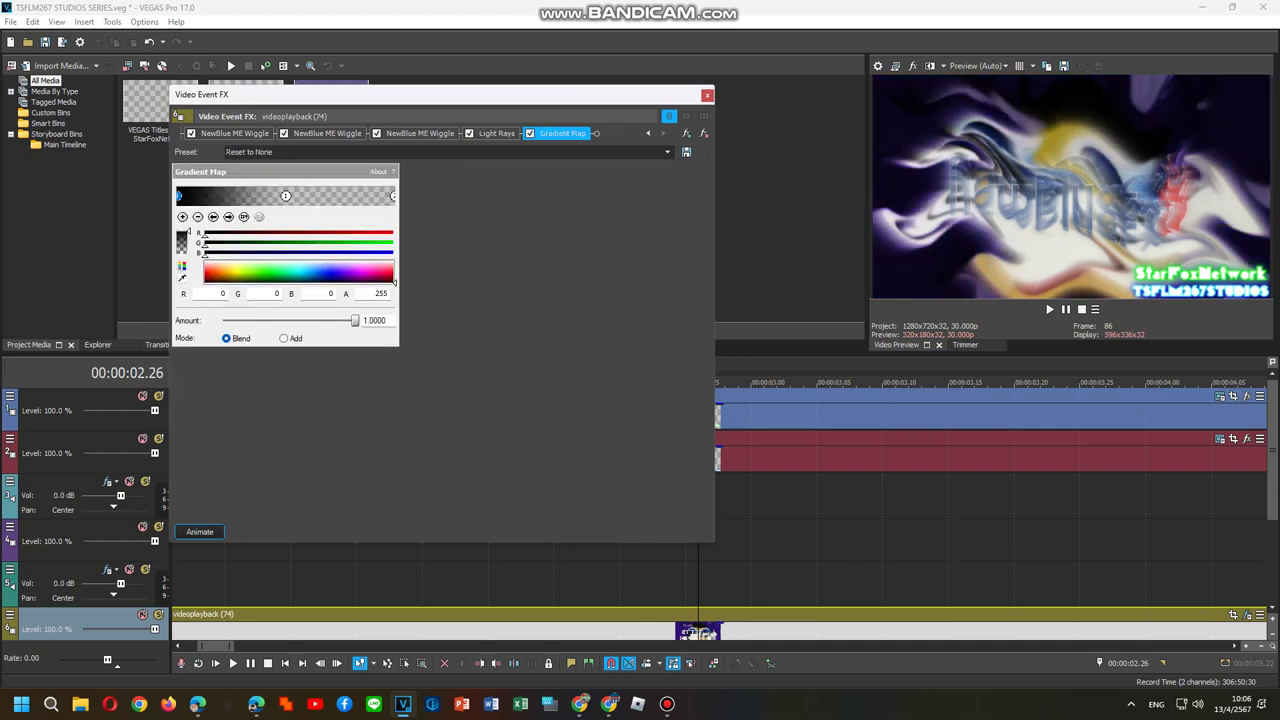
{"action": "left_click_drag", "start_coordinate": [285, 196], "coordinate": [222, 196]}
{"action": "left_click_drag", "start_coordinate": [393, 196], "coordinate": [288, 196]}
{"action": "double_click", "coordinate": [352, 196]}
Color the gradient's end point white and its three intermediate points blue, yellow and red, in that order
{"action": "left_click", "coordinate": [393, 195]}
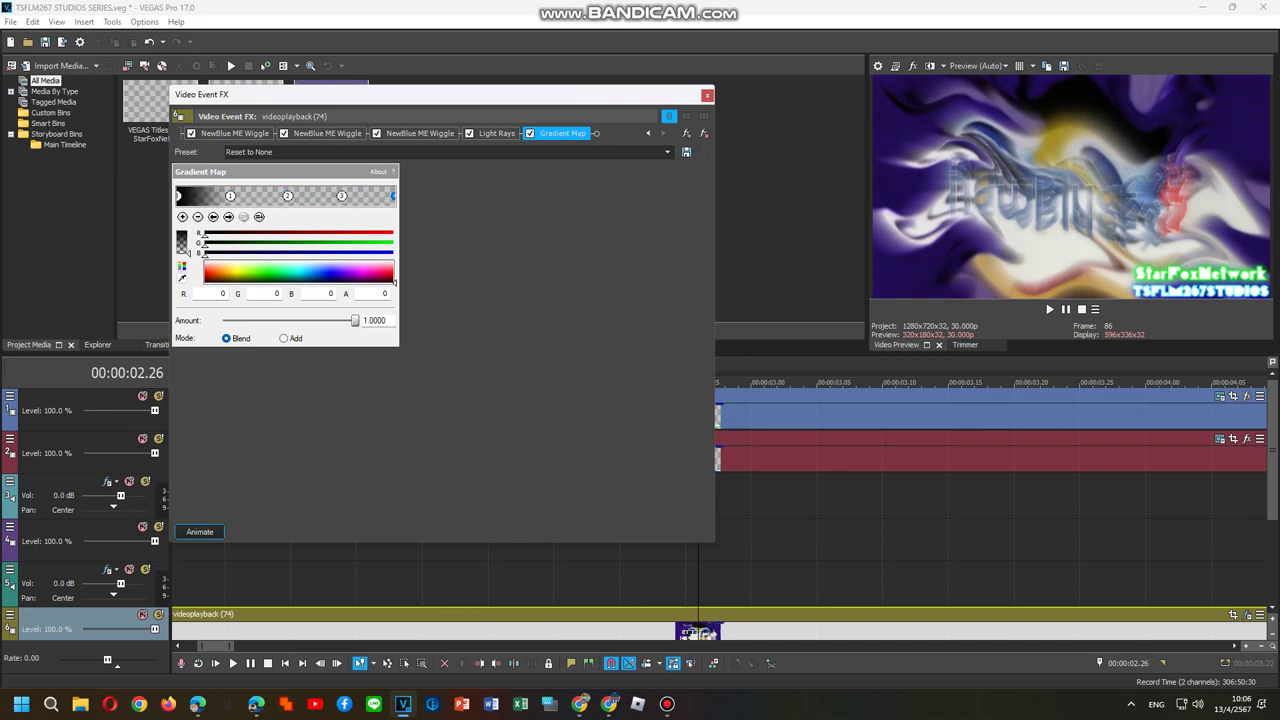
{"action": "left_click", "coordinate": [230, 196]}
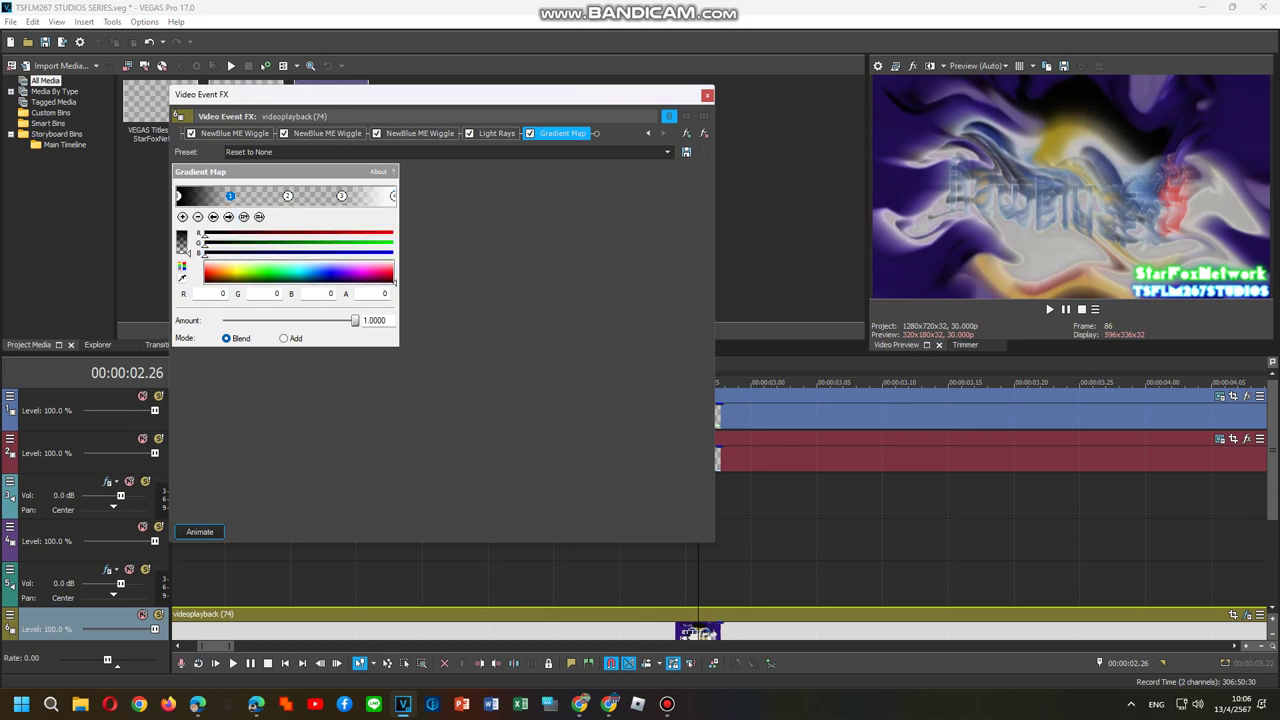
{"action": "left_click", "coordinate": [330, 272]}
{"action": "left_click", "coordinate": [287, 195]}
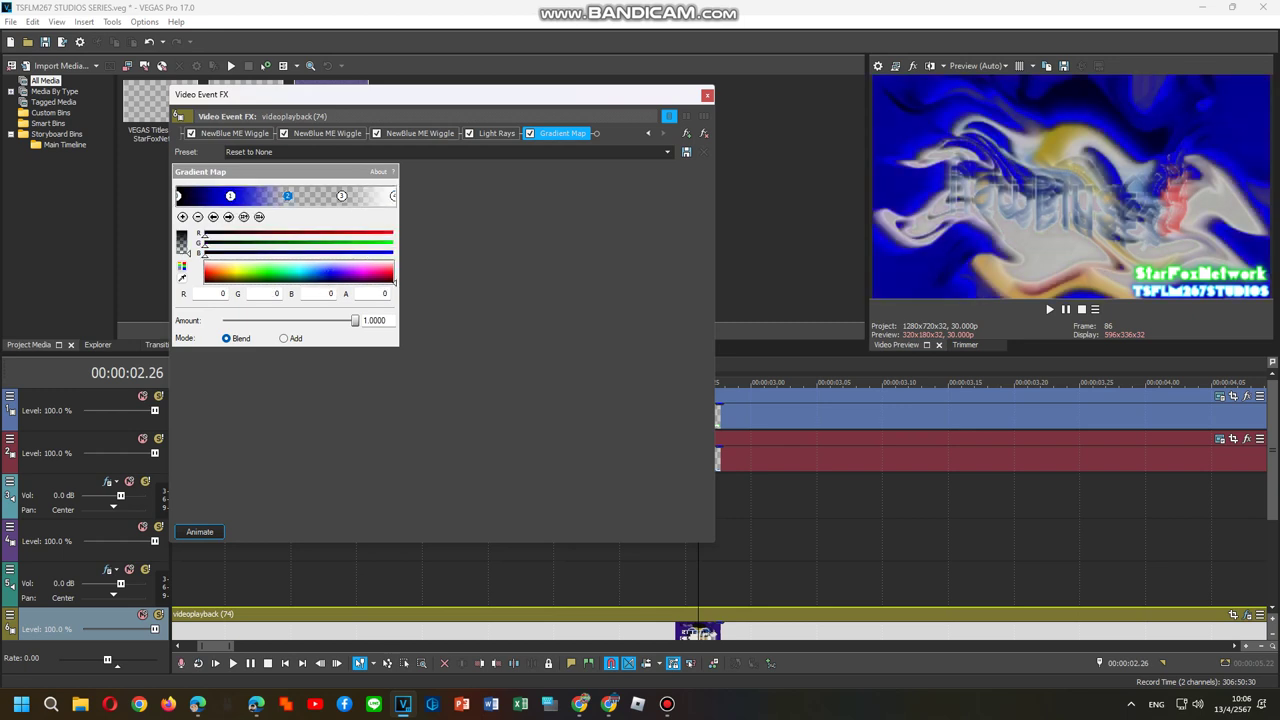
{"action": "left_click", "coordinate": [236, 271]}
{"action": "left_click", "coordinate": [341, 196]}
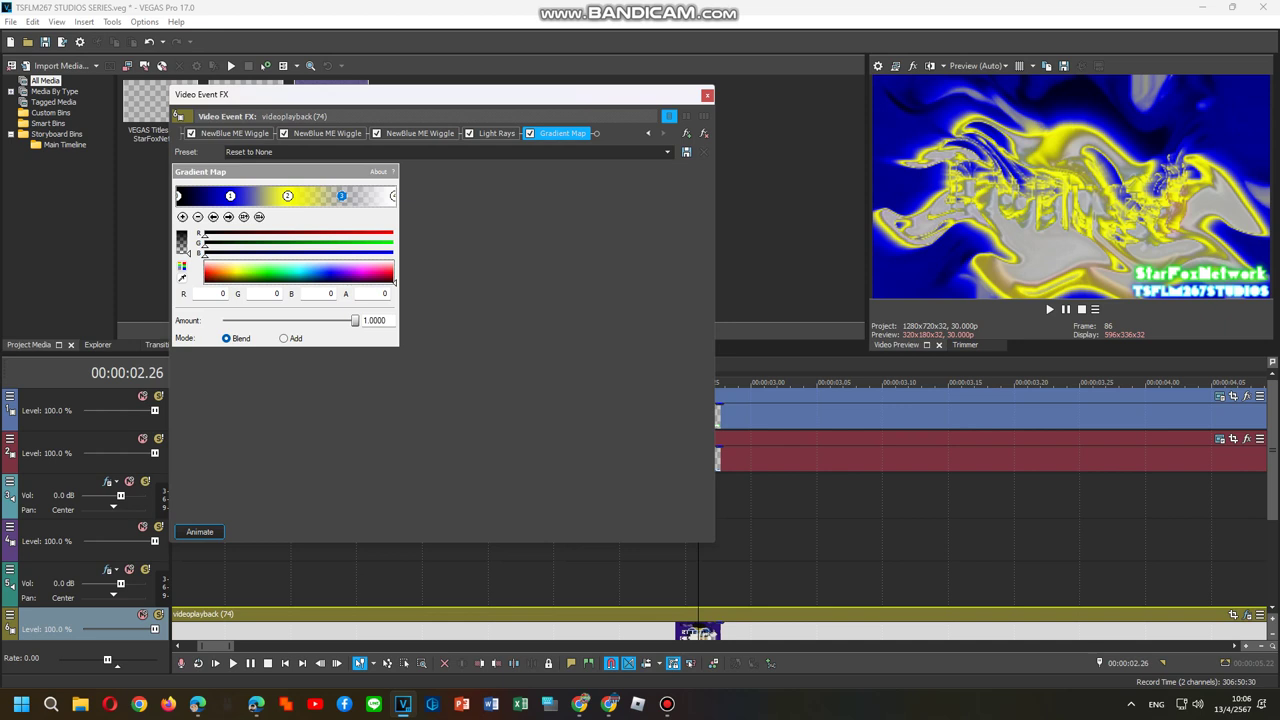
{"action": "left_click", "coordinate": [210, 269]}
{"action": "left_click", "coordinate": [206, 271]}
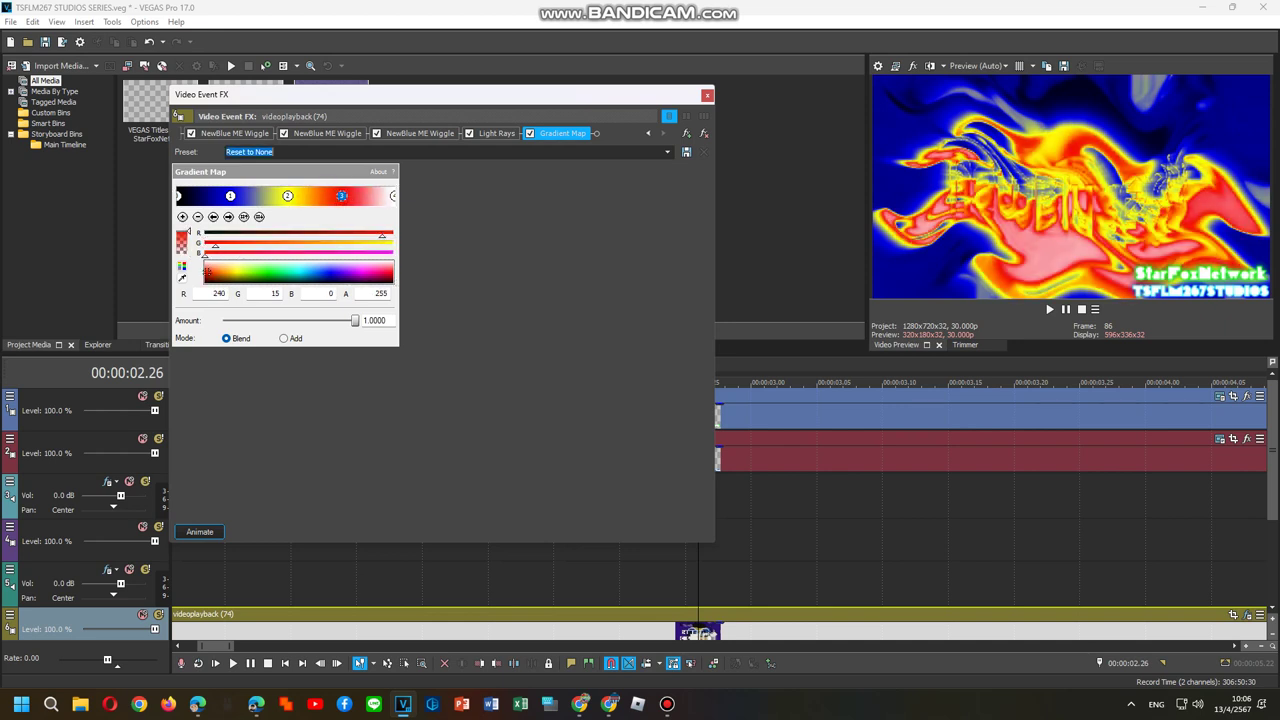
Save the Gradient Map settings as a preset named "Philippinesup V9"
{"action": "type", "text": "Phl"}
{"action": "type", "text": "lippinw"}
{"action": "key", "text": "BackSpace"}
{"action": "type", "text": "esup V9"}
{"action": "left_click", "coordinate": [686, 152]}
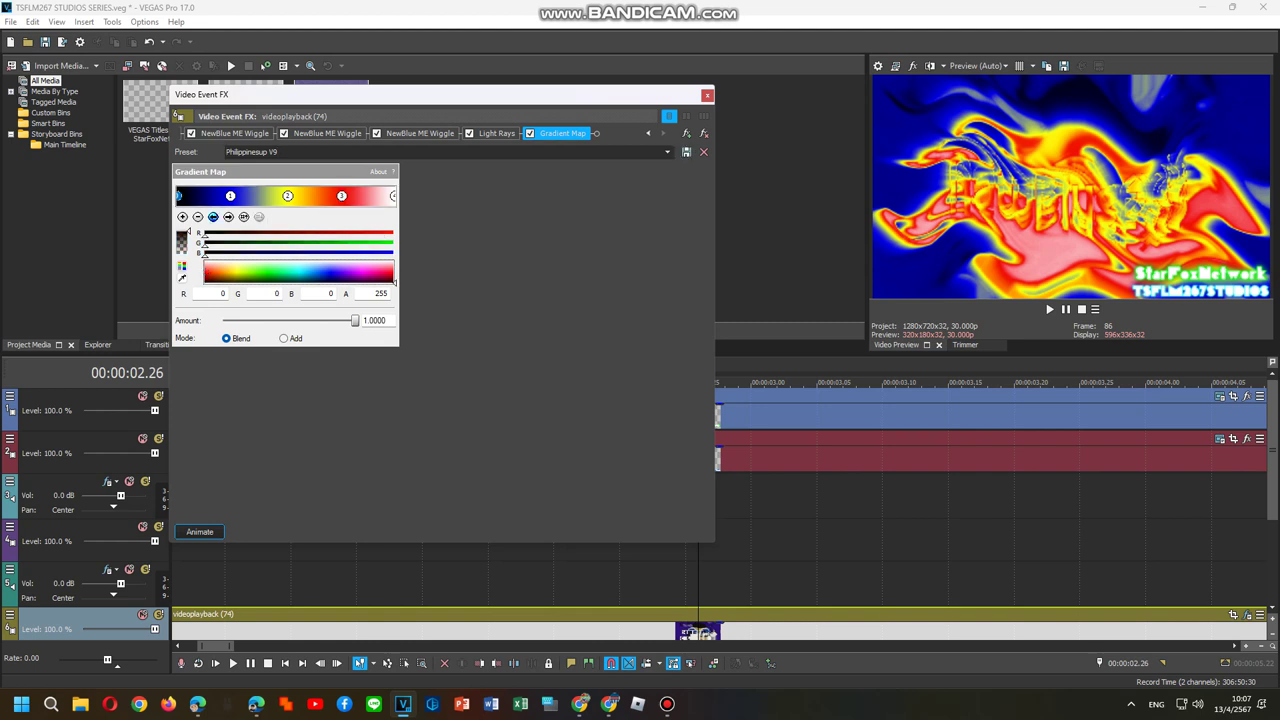
Go through the Gradient Map's control points one by one to review their colors
{"action": "left_click", "coordinate": [228, 217]}
{"action": "left_click", "coordinate": [228, 217]}
{"action": "left_click", "coordinate": [228, 217]}
{"action": "left_click", "coordinate": [228, 217]}
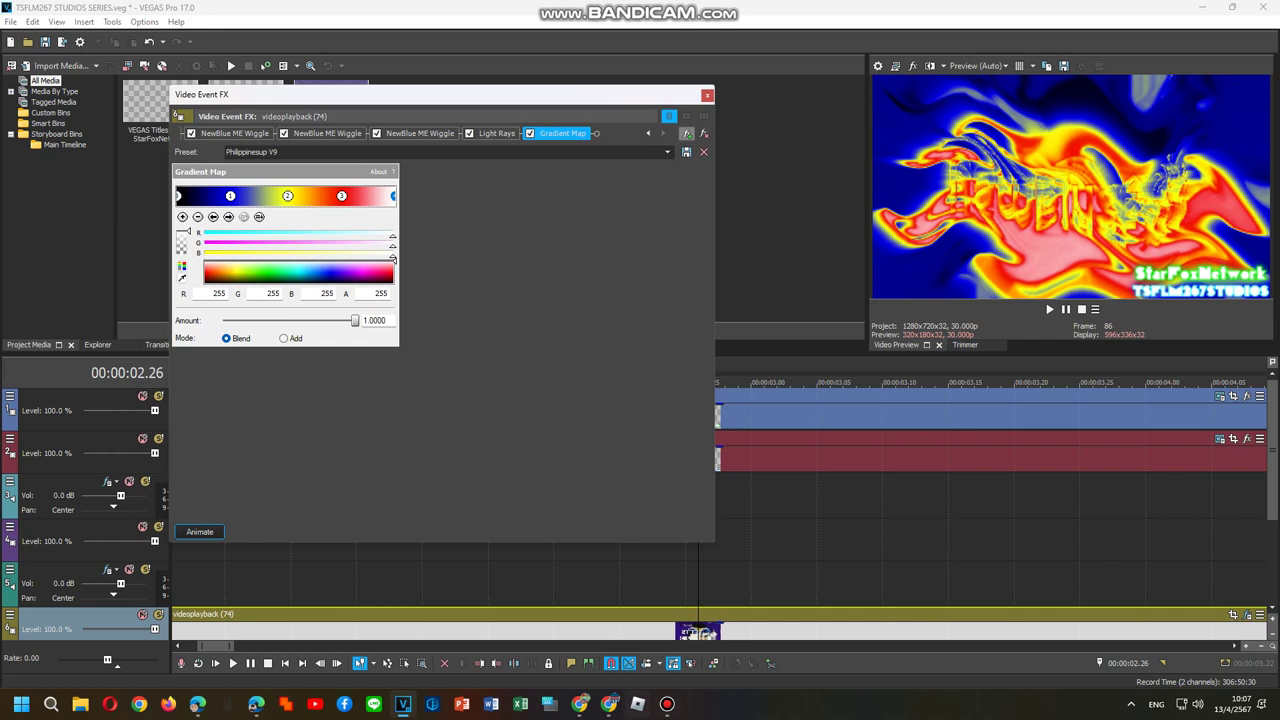
Save the whole video effect chain as a filter package named "Philippinesup V9"
{"action": "mouse_move", "coordinate": [667, 703]}
{"action": "left_click", "coordinate": [665, 630]}
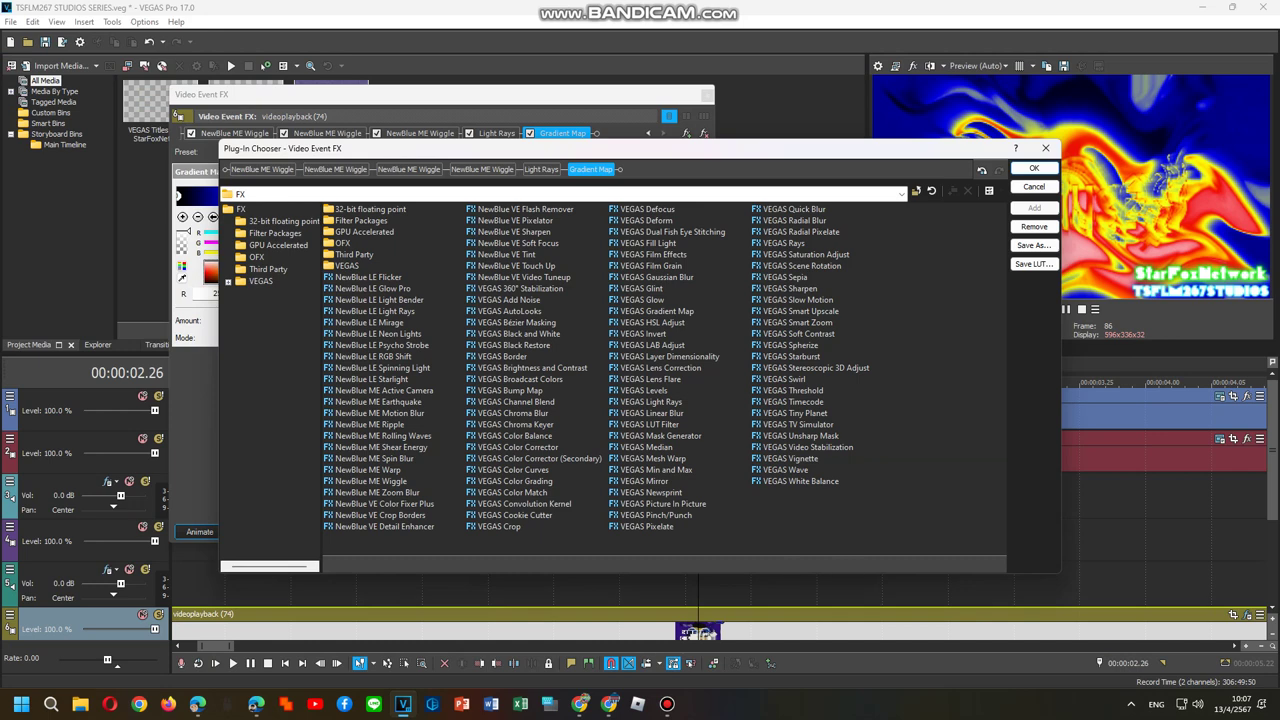
{"action": "left_click", "coordinate": [274, 233]}
{"action": "left_click", "coordinate": [1033, 245]}
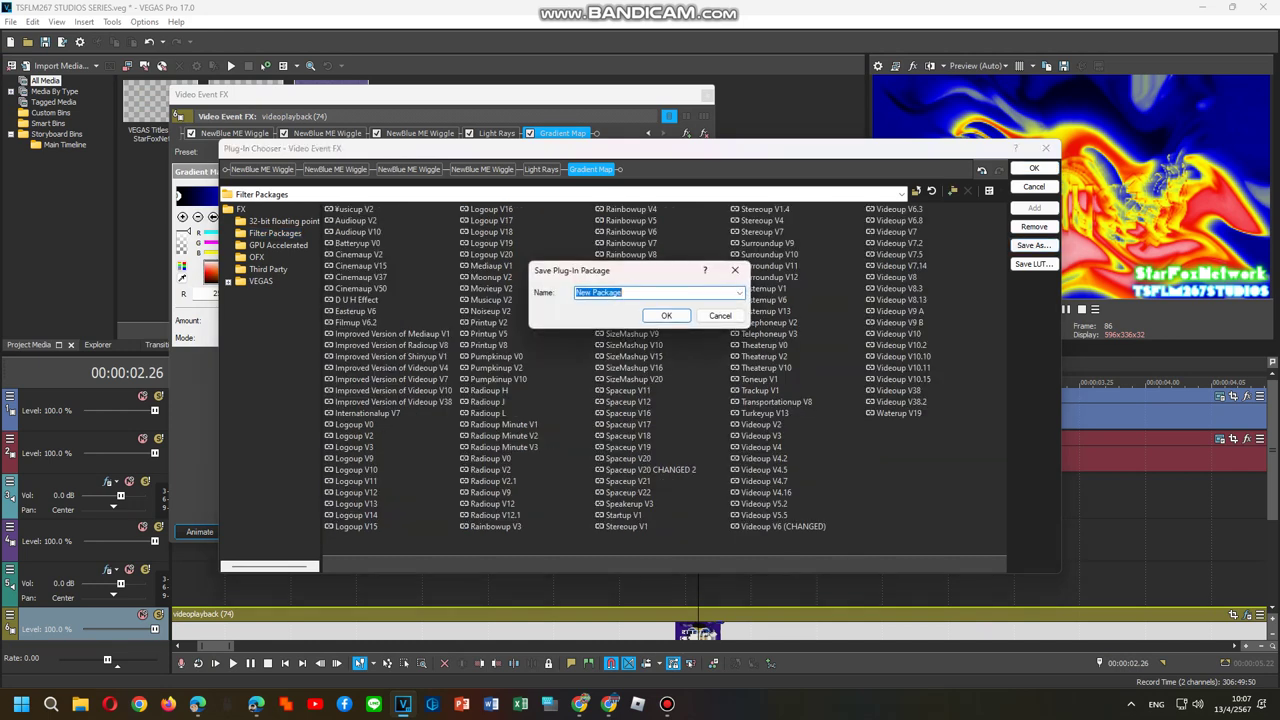
{"action": "type", "text": "Philippinesup V9"}
{"action": "key", "text": "Return"}
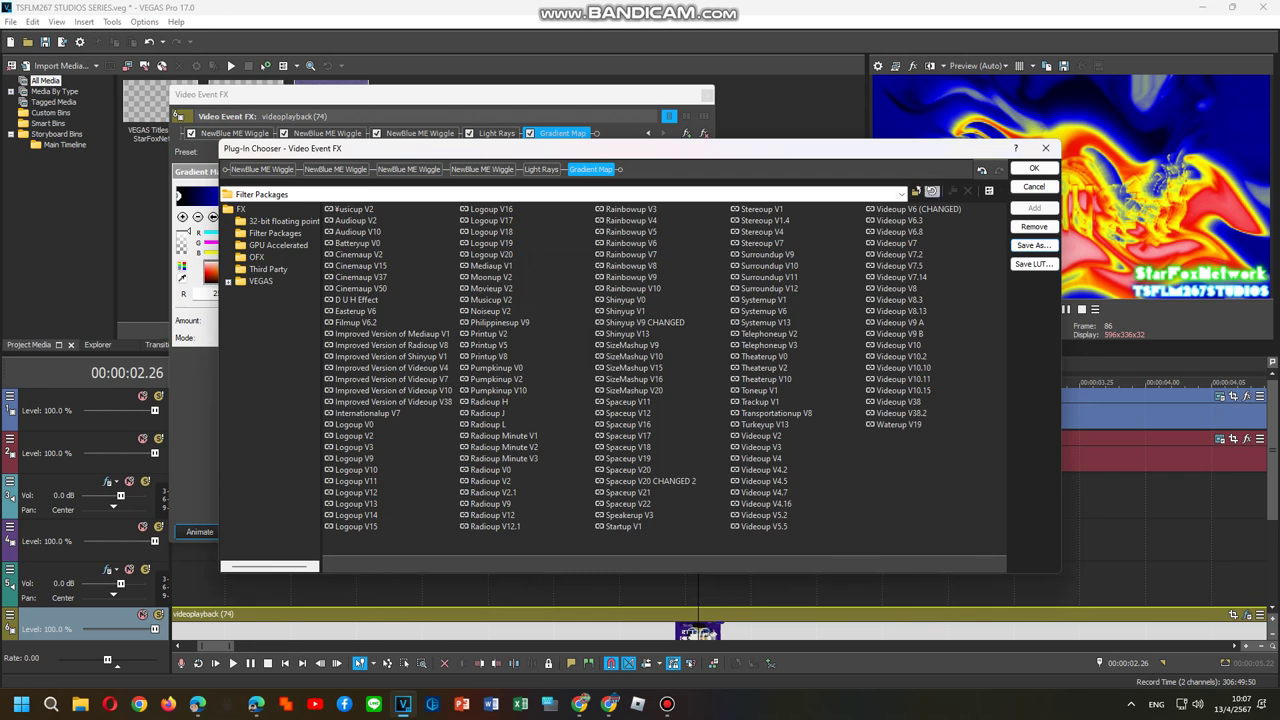
{"action": "left_click", "coordinate": [1034, 168]}
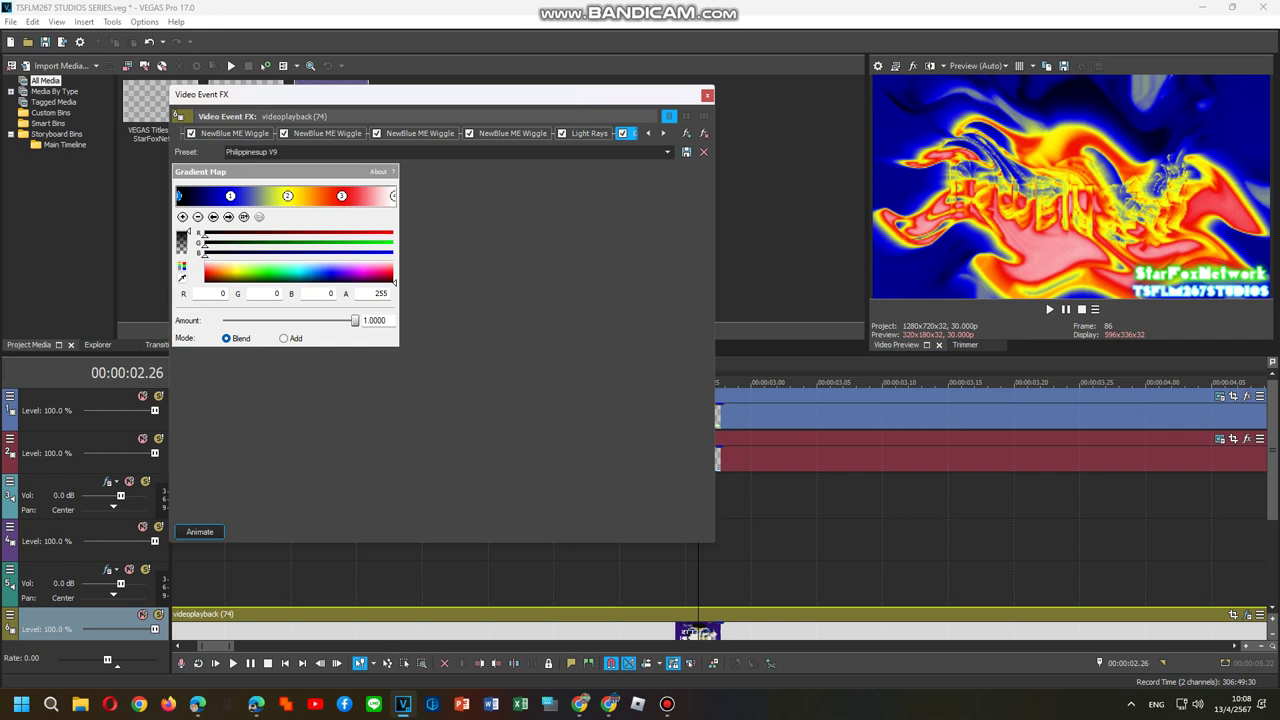
Close the video effects and open the plug-in chooser for the videoplayback (74) clip's audio event
{"action": "left_click", "coordinate": [228, 217]}
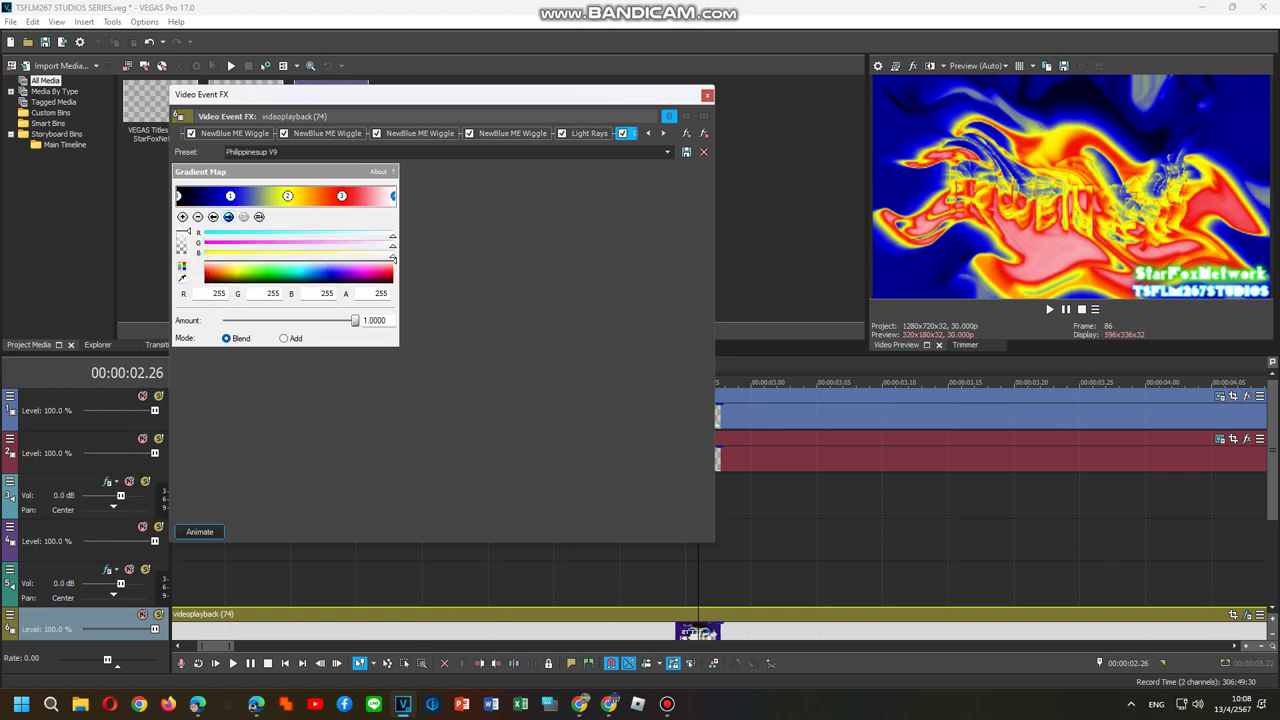
{"action": "left_click", "coordinate": [707, 95]}
{"action": "scroll", "coordinate": [719, 510], "scroll_direction": "down", "scroll_amount": 7}
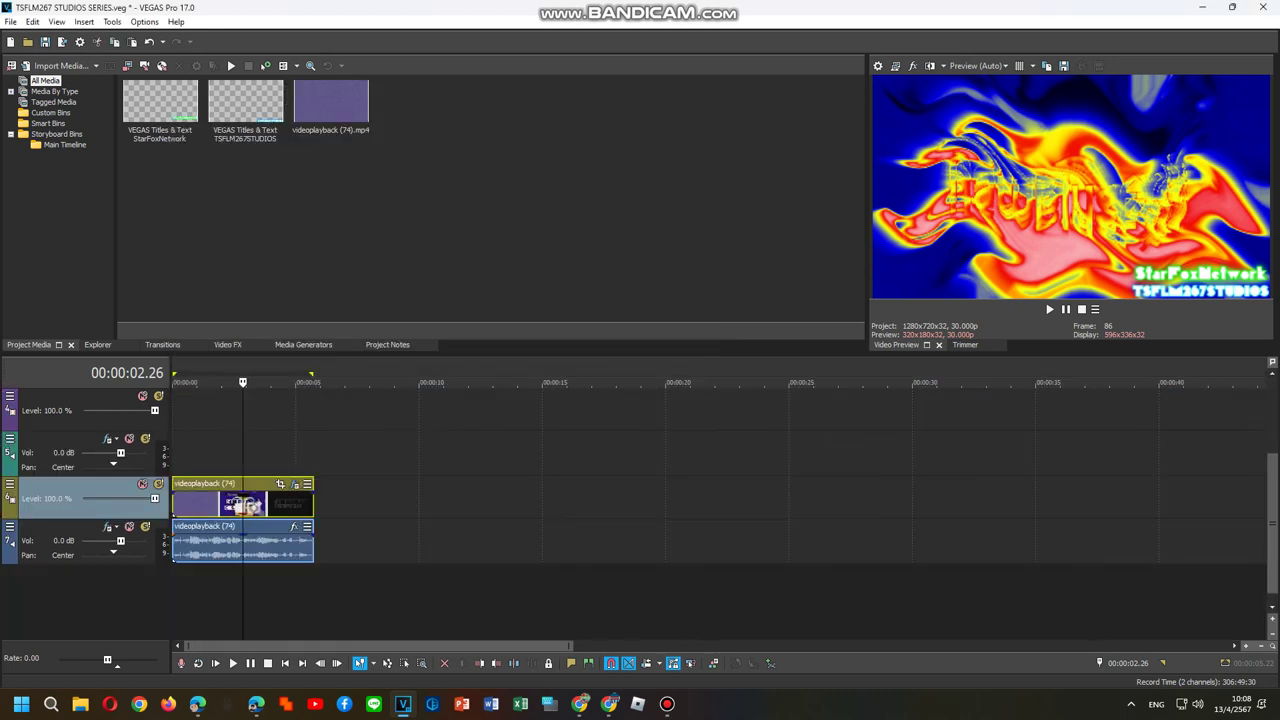
{"action": "double_click", "coordinate": [243, 452]}
{"action": "right_click", "coordinate": [279, 542]}
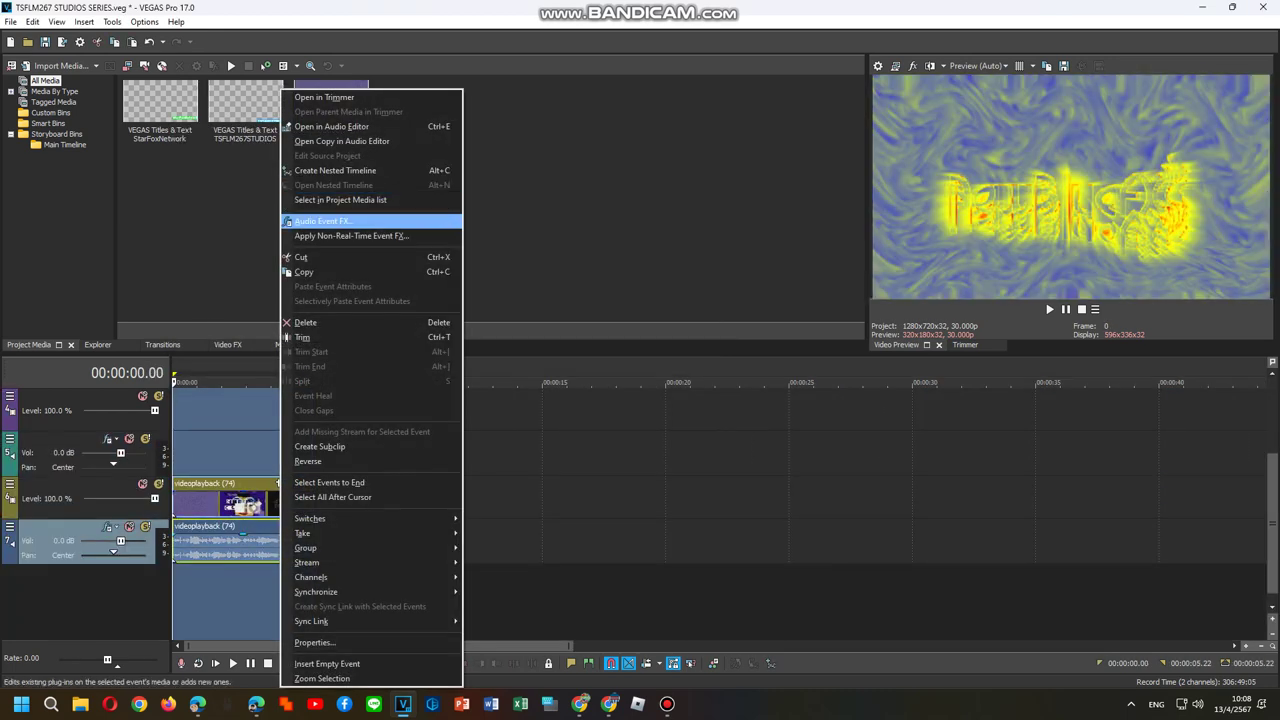
{"action": "left_click", "coordinate": [322, 220]}
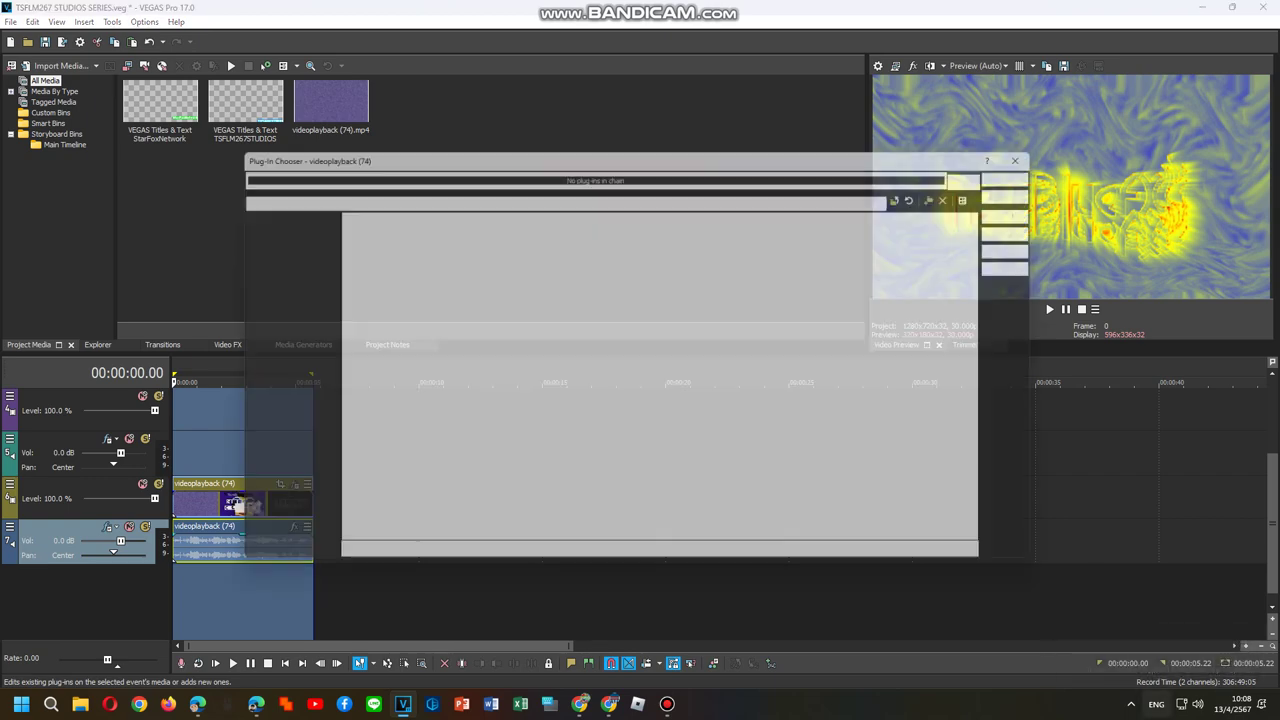
{"action": "mouse_move", "coordinate": [667, 704]}
{"action": "mouse_move", "coordinate": [666, 630]}
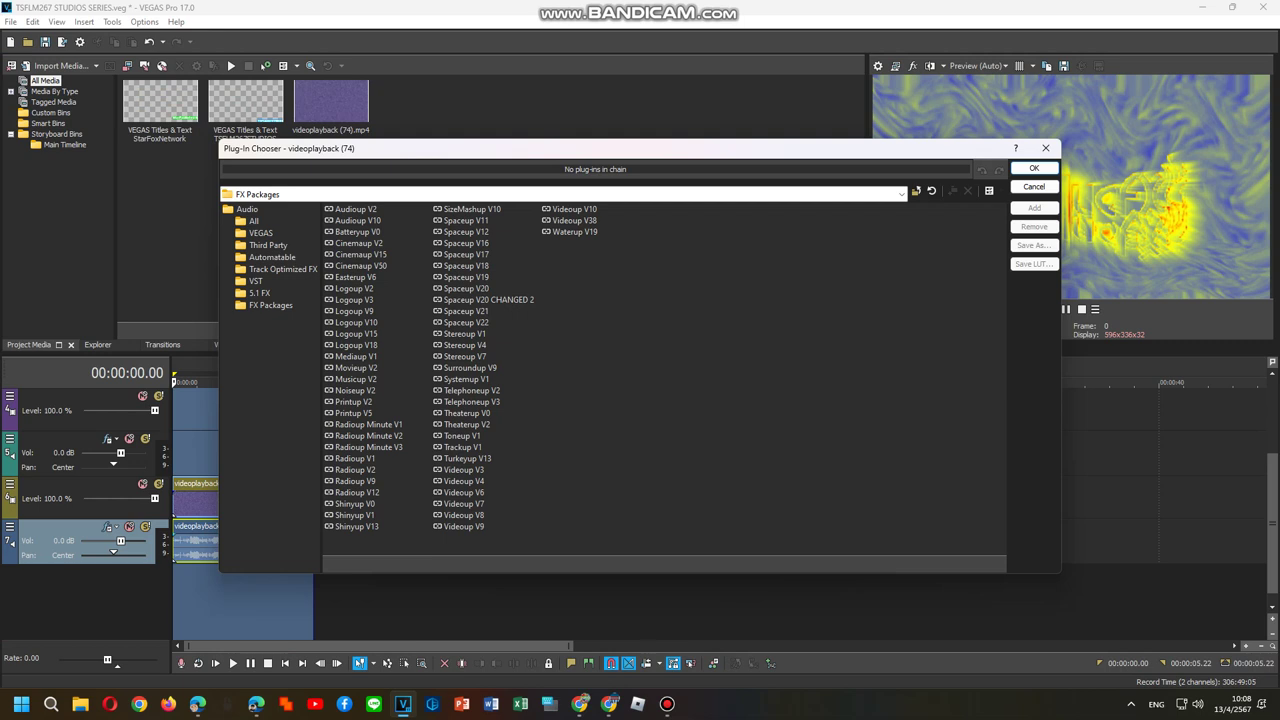
Add Effect, ExpressFX Amplitude Modulation, two ExpressFX Chorus, IO/Phaser, tb_grumblebum and IL Vocodex (demo) to the audio chain
{"action": "left_click", "coordinate": [253, 221]}
{"action": "double_click", "coordinate": [345, 311]}
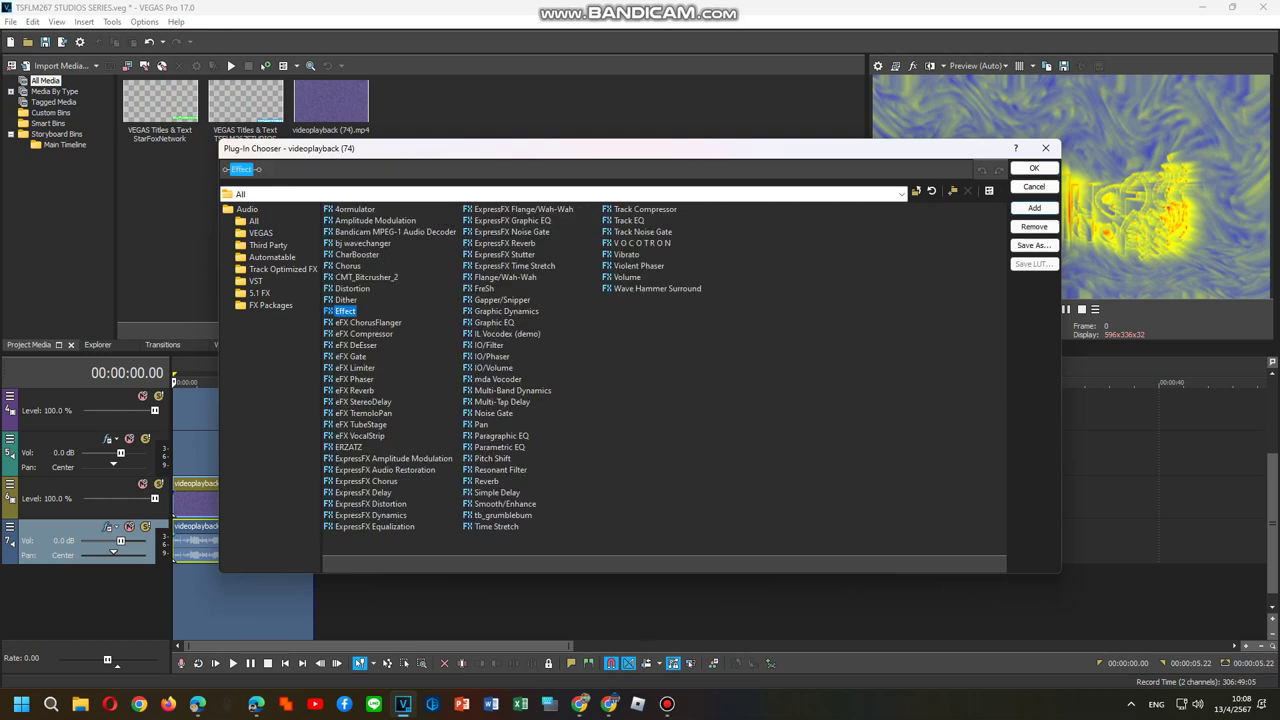
{"action": "double_click", "coordinate": [393, 458]}
{"action": "double_click", "coordinate": [366, 481]}
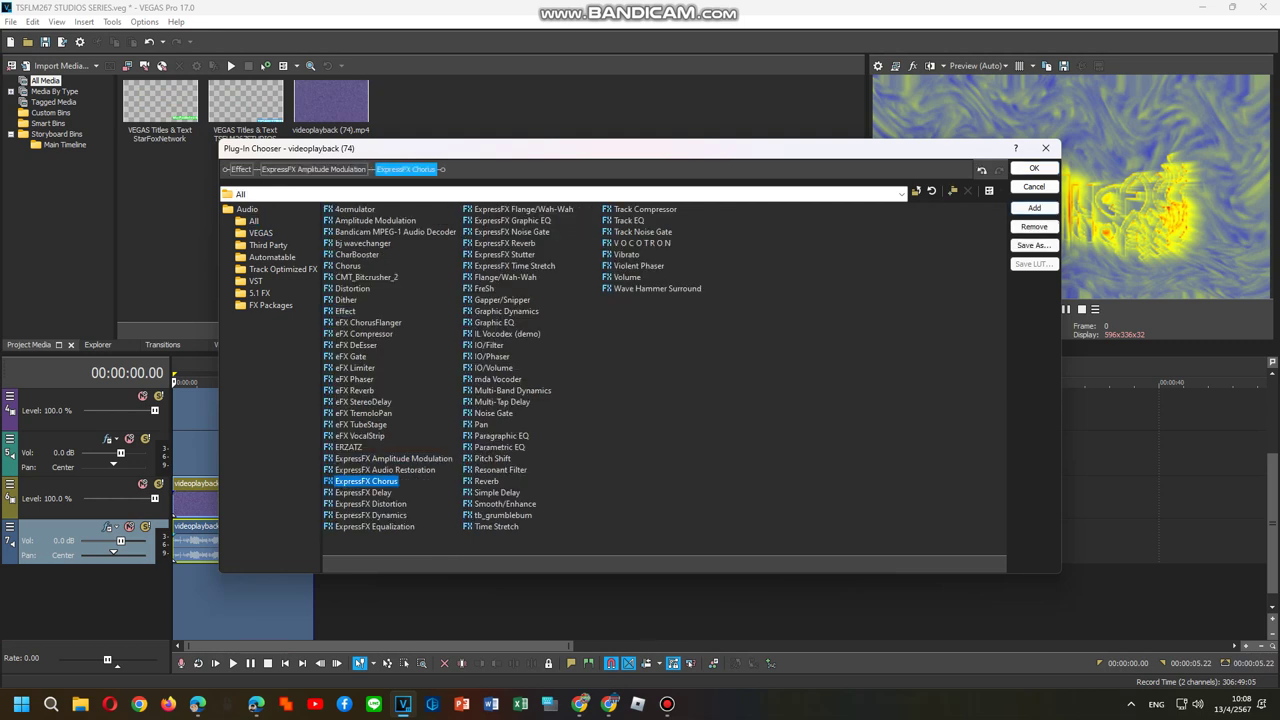
{"action": "double_click", "coordinate": [366, 481]}
{"action": "left_click", "coordinate": [491, 356]}
{"action": "double_click", "coordinate": [491, 356]}
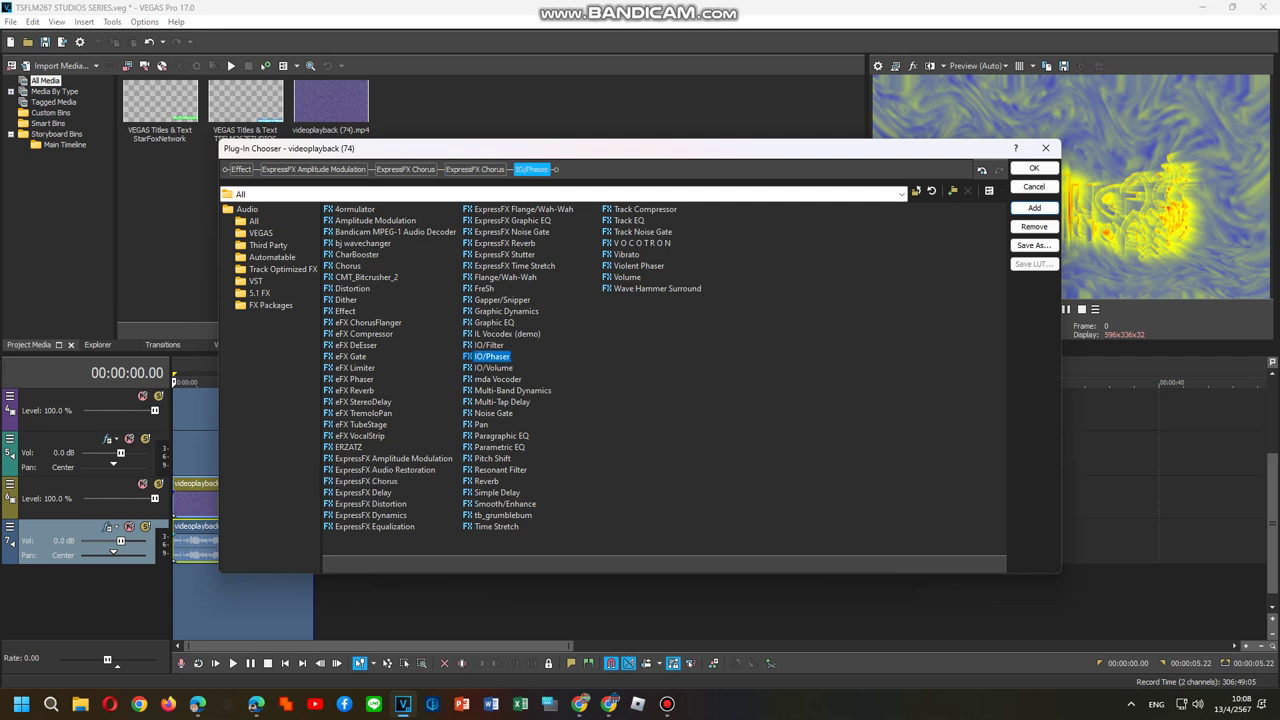
{"action": "double_click", "coordinate": [503, 515]}
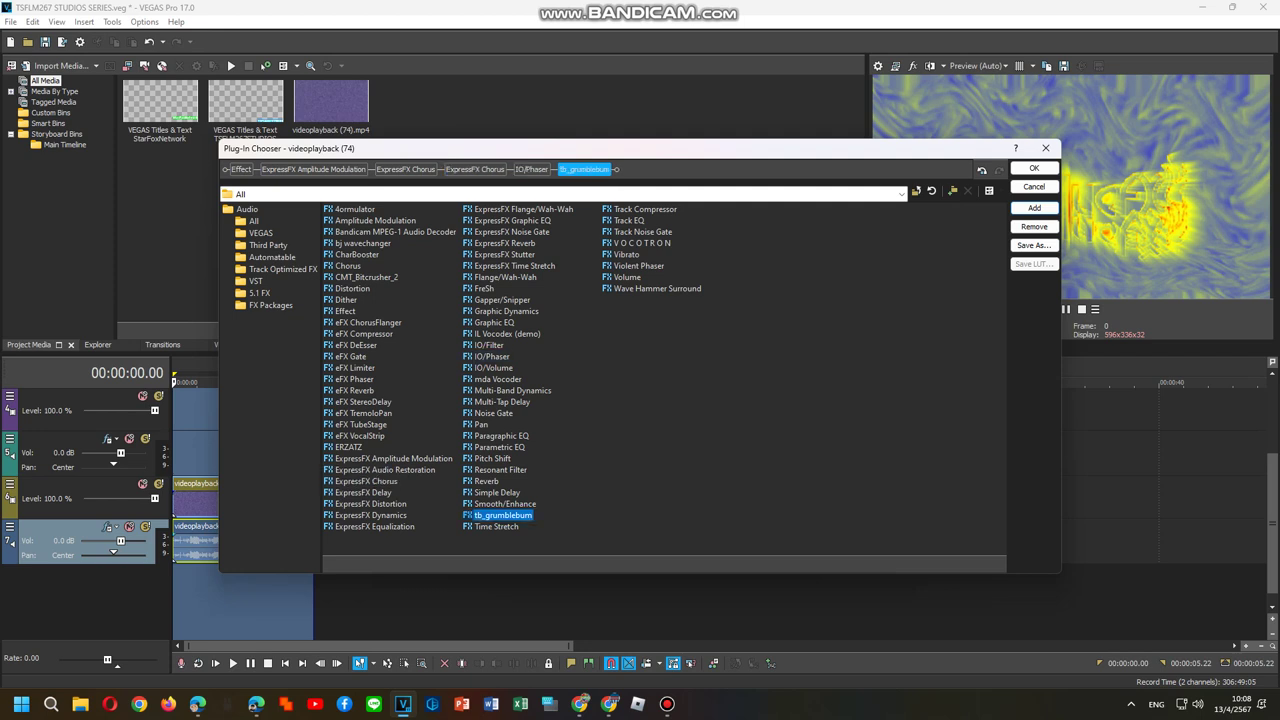
{"action": "left_click", "coordinate": [507, 334]}
{"action": "double_click", "coordinate": [507, 333]}
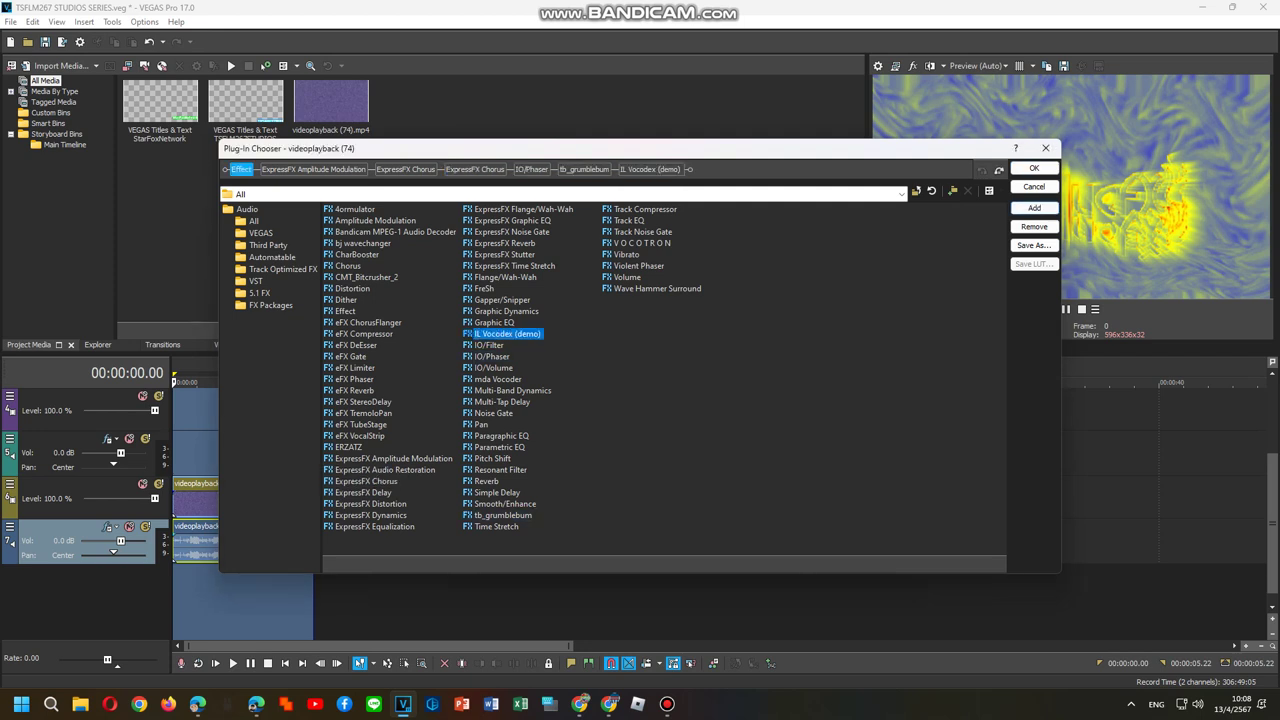
{"action": "key", "text": "Return"}
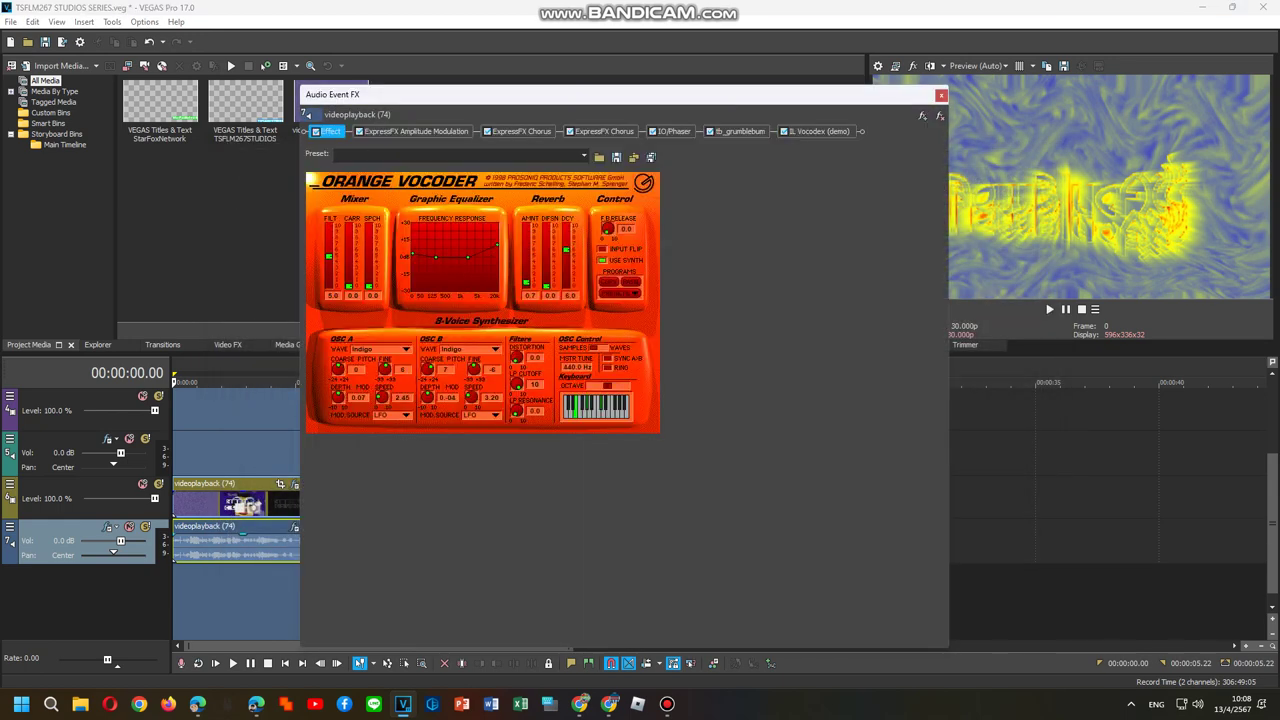
Apply the FULL CHORD preset to the Orange Vocoder effect and choose a preset for ExpressFX Amplitude Modulation
{"action": "left_click", "coordinate": [584, 156]}
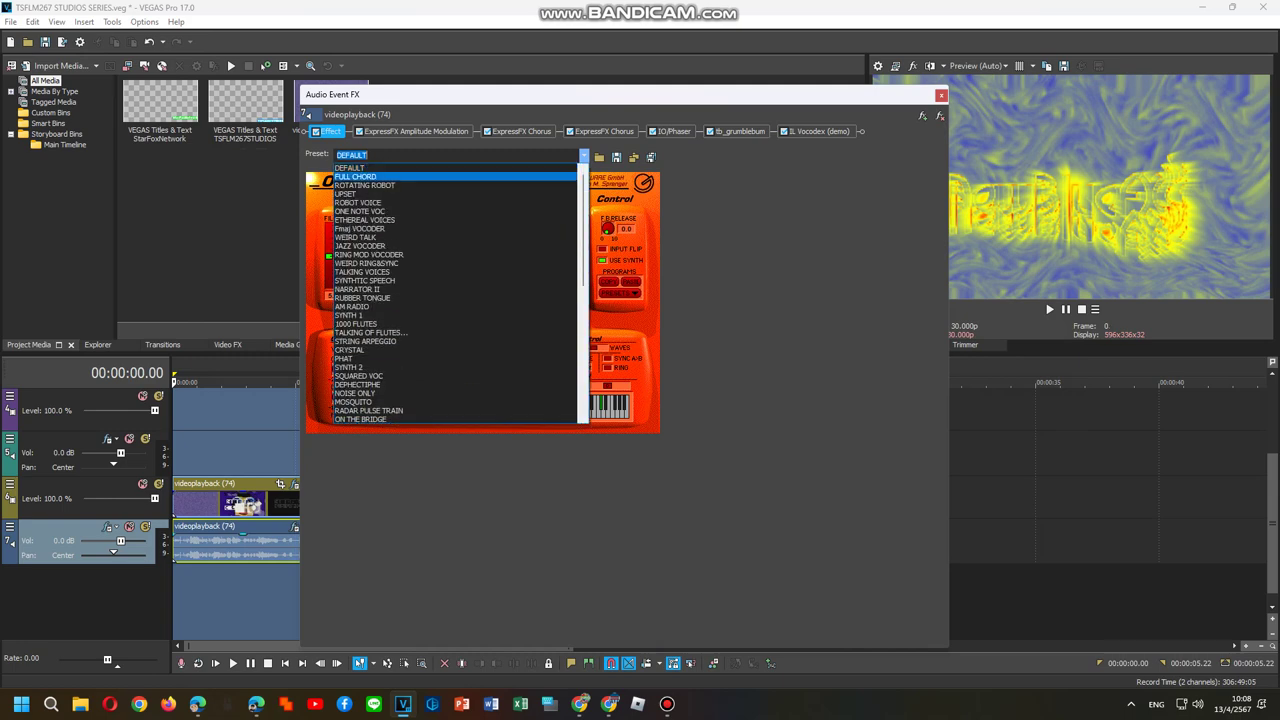
{"action": "left_click", "coordinate": [365, 176]}
{"action": "left_click", "coordinate": [416, 131]}
{"action": "left_click", "coordinate": [527, 155]}
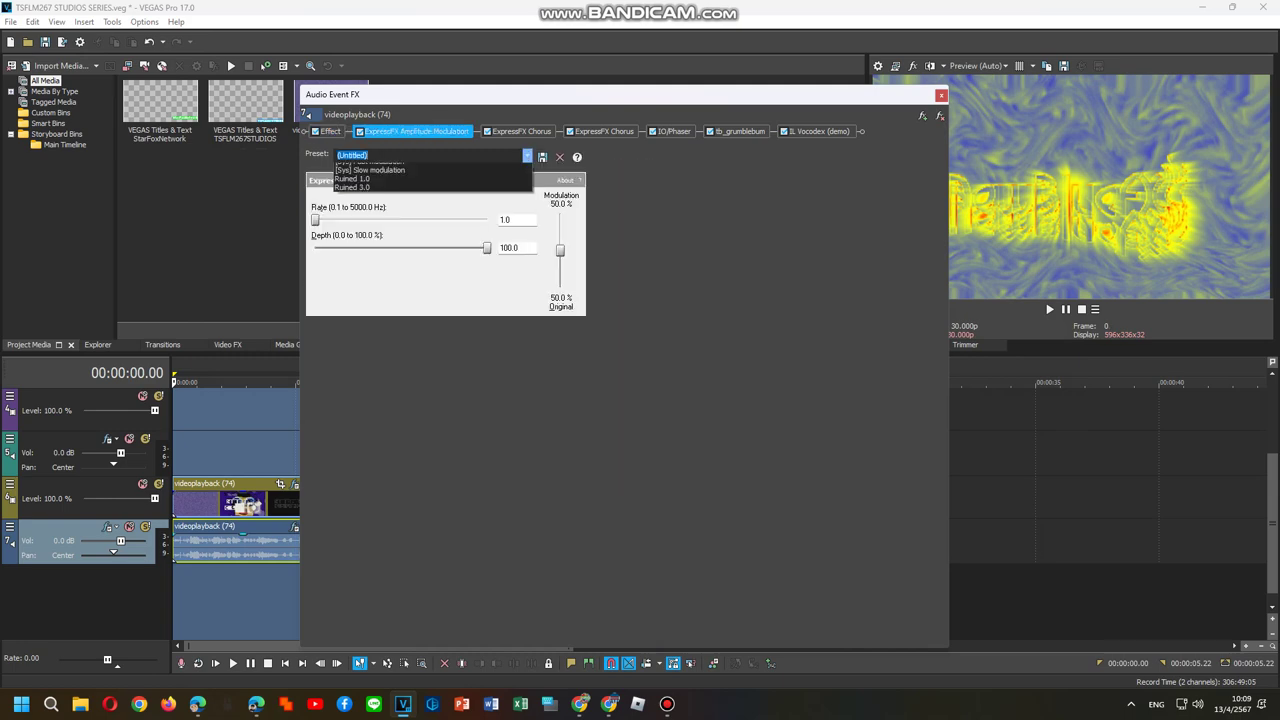
{"action": "left_click", "coordinate": [365, 178]}
Apply the "What The Dah" preset to the first ExpressFX Chorus
{"action": "left_click", "coordinate": [517, 131]}
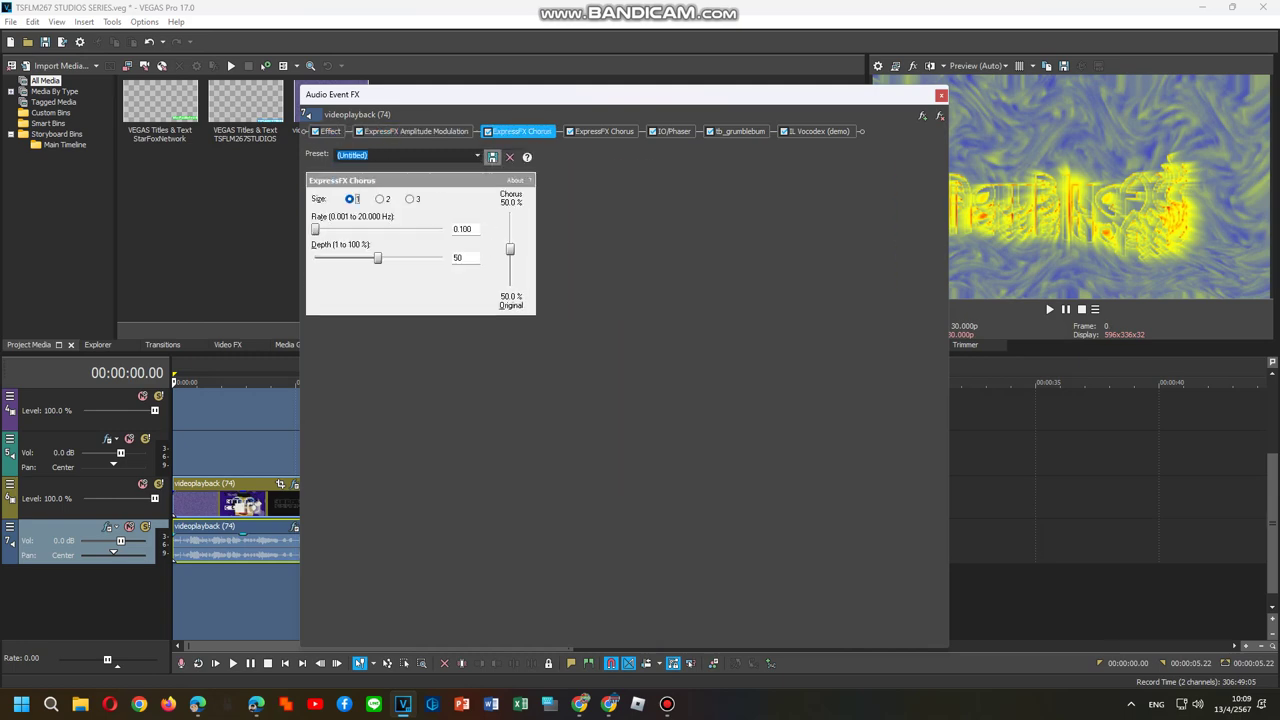
{"action": "left_click", "coordinate": [477, 155]}
{"action": "key", "text": "Return"}
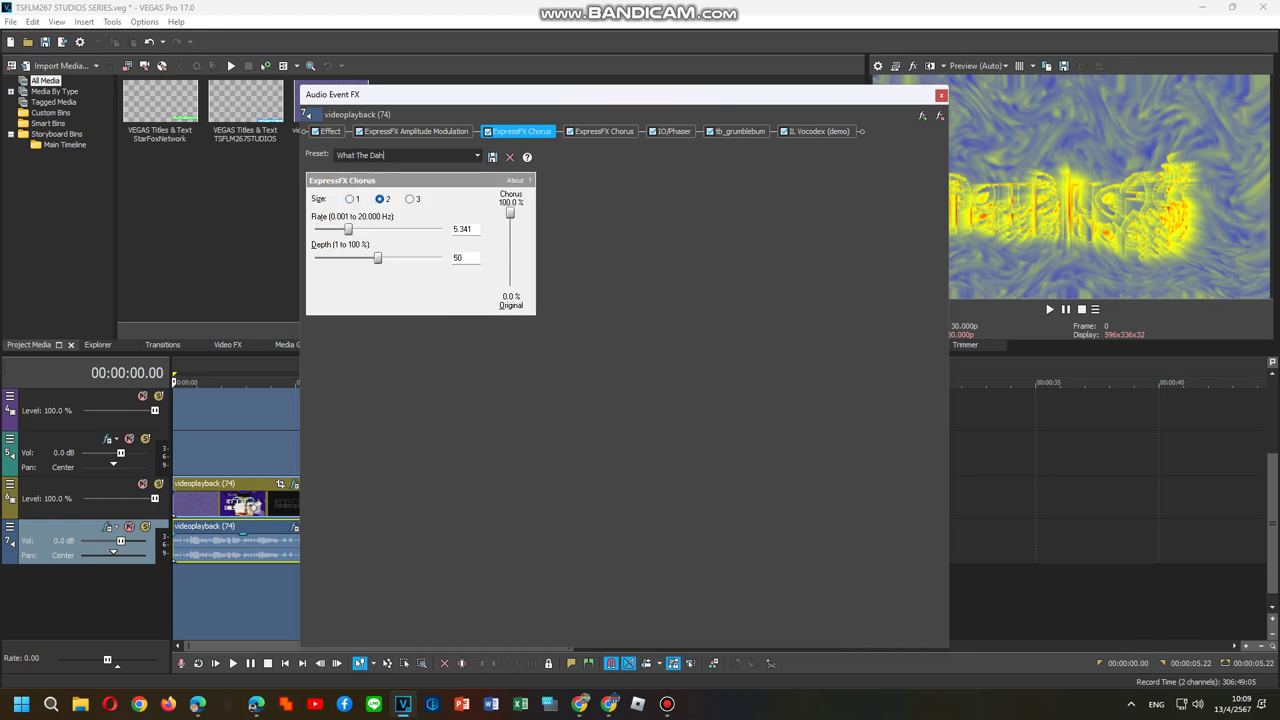
Apply the "[Sys] Slow light chorus" preset to the second ExpressFX Chorus
{"action": "key", "text": "Right"}
{"action": "key", "text": "alt+Down"}
{"action": "key", "text": "Down"}
{"action": "key", "text": "Down"}
{"action": "key", "text": "Down"}
{"action": "key", "text": "Down"}
{"action": "key", "text": "Down"}
{"action": "key", "text": "Down"}
{"action": "key", "text": "Return"}
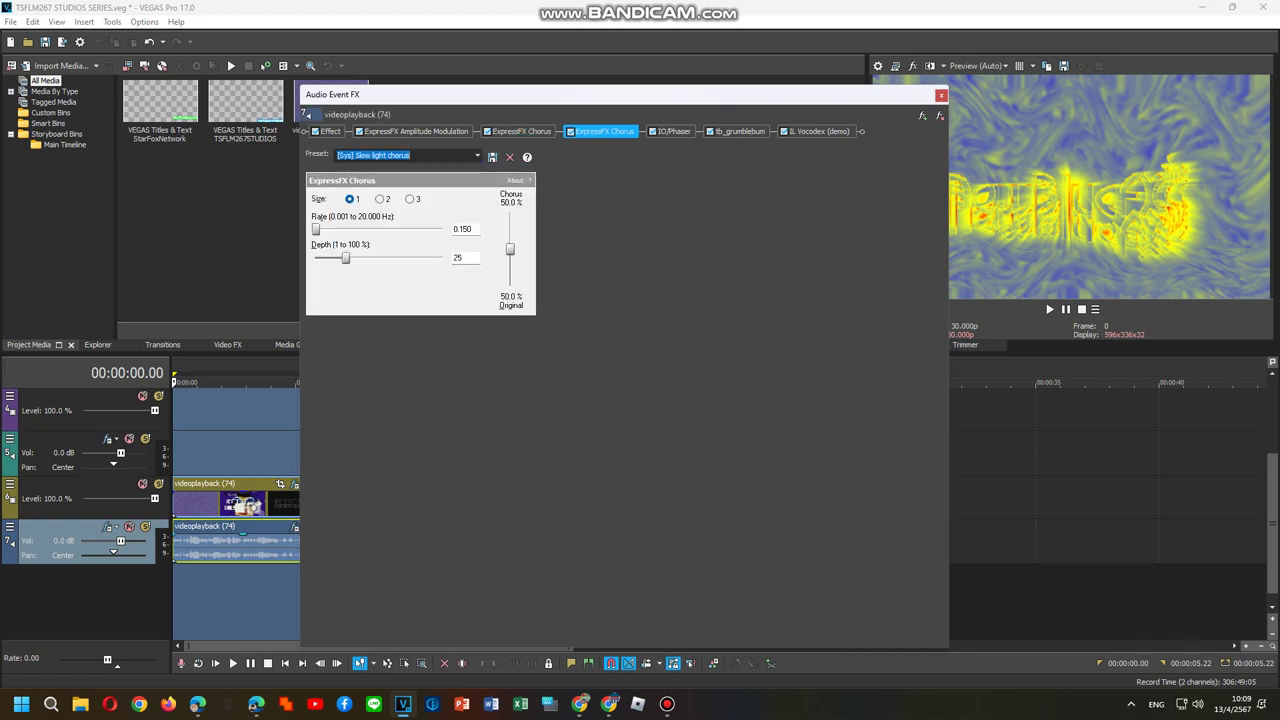
Apply the Sawtooth preset to the IO/Phaser effect
{"action": "key", "text": "Right"}
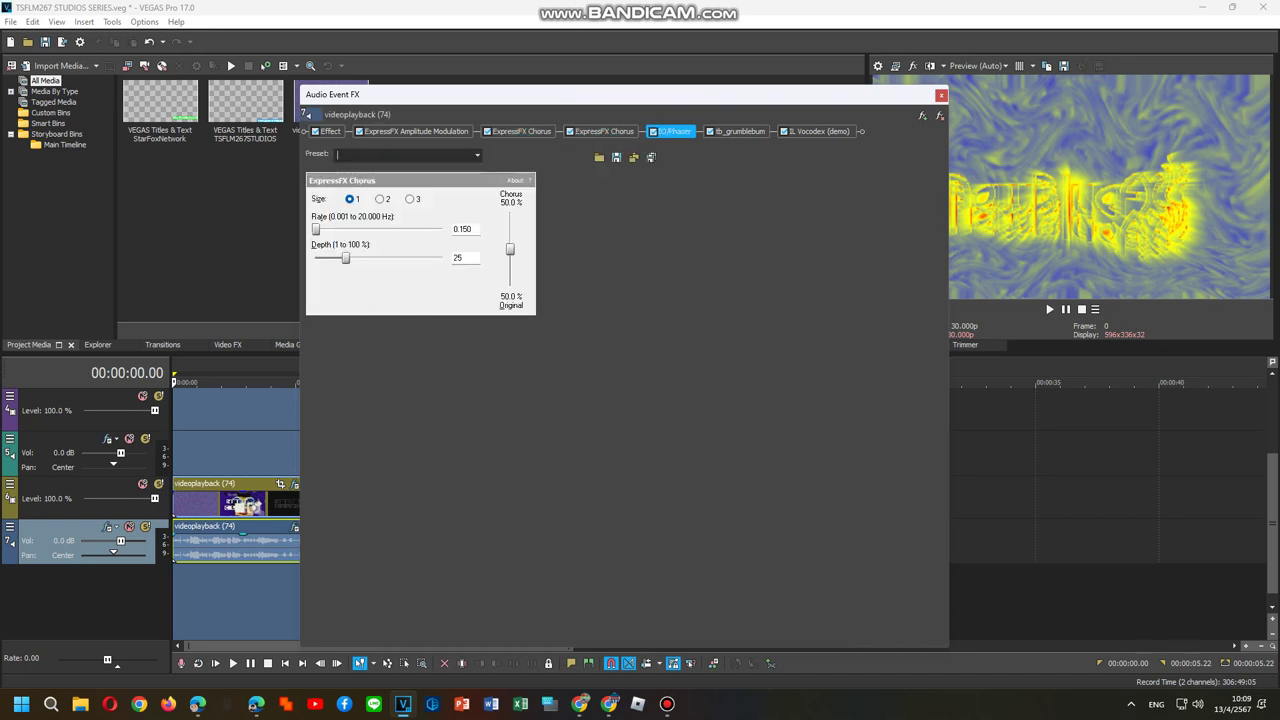
{"action": "key", "text": "alt+Down"}
{"action": "key", "text": "Down"}
{"action": "key", "text": "Down"}
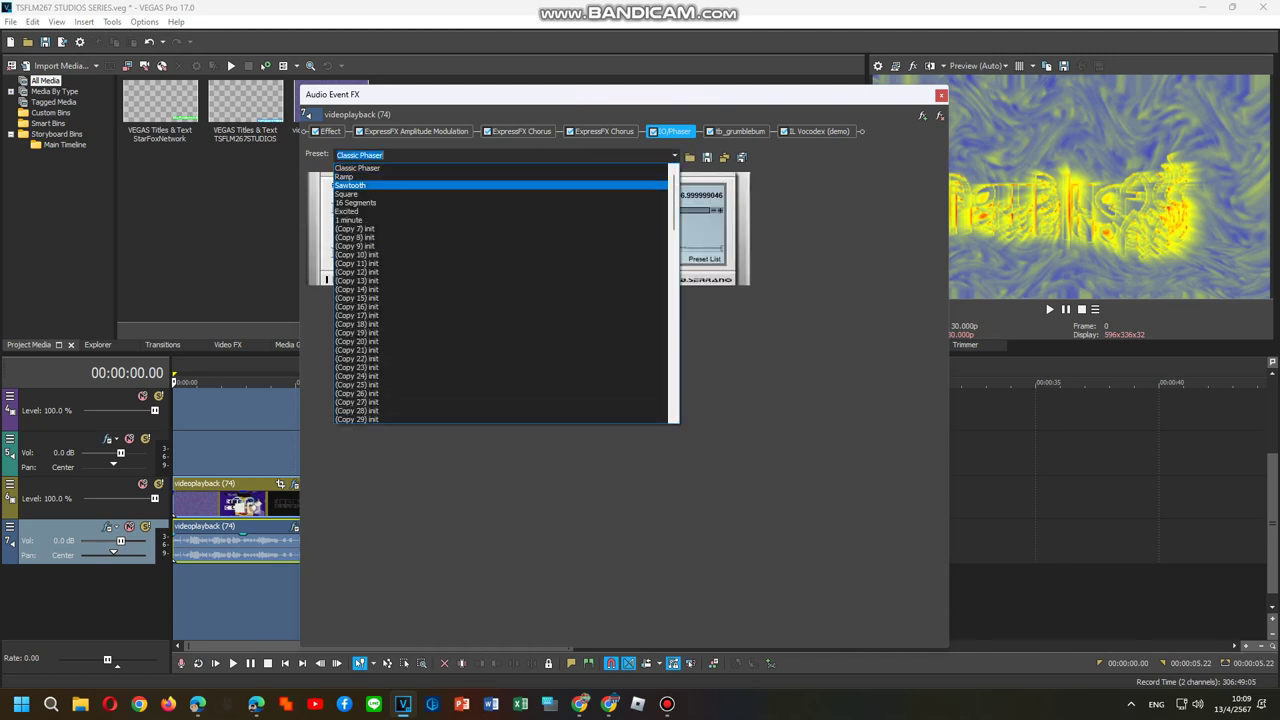
{"action": "key", "text": "Return"}
Load the Elderly preset in IL Vocodex and set its carrier tone to Phased
{"action": "key", "text": "Right"}
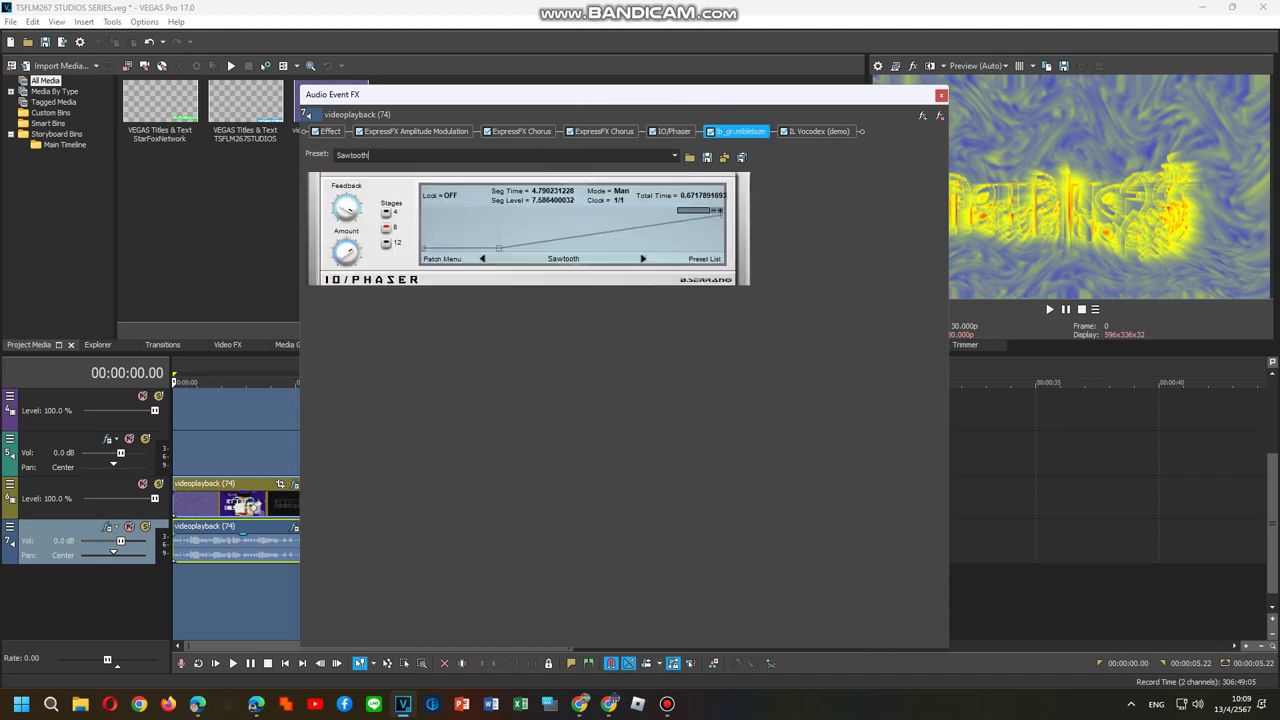
{"action": "left_click", "coordinate": [818, 131]}
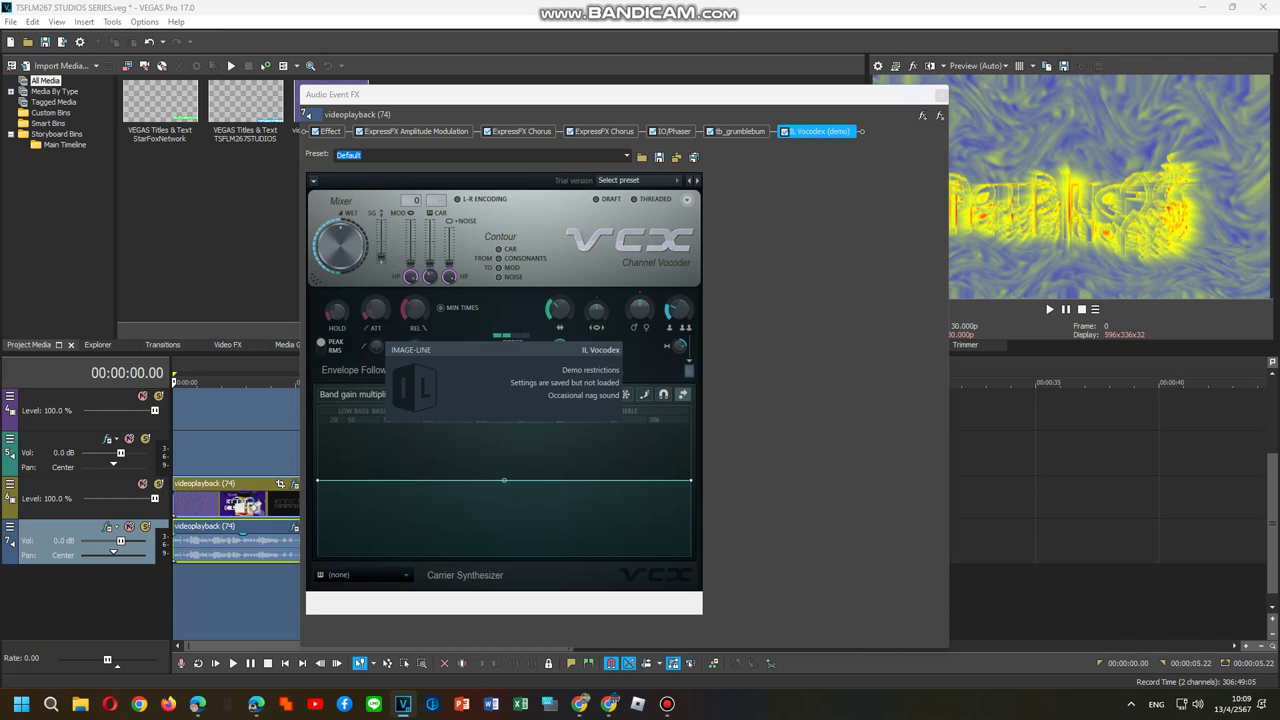
{"action": "left_click", "coordinate": [637, 180]}
{"action": "left_click", "coordinate": [645, 318]}
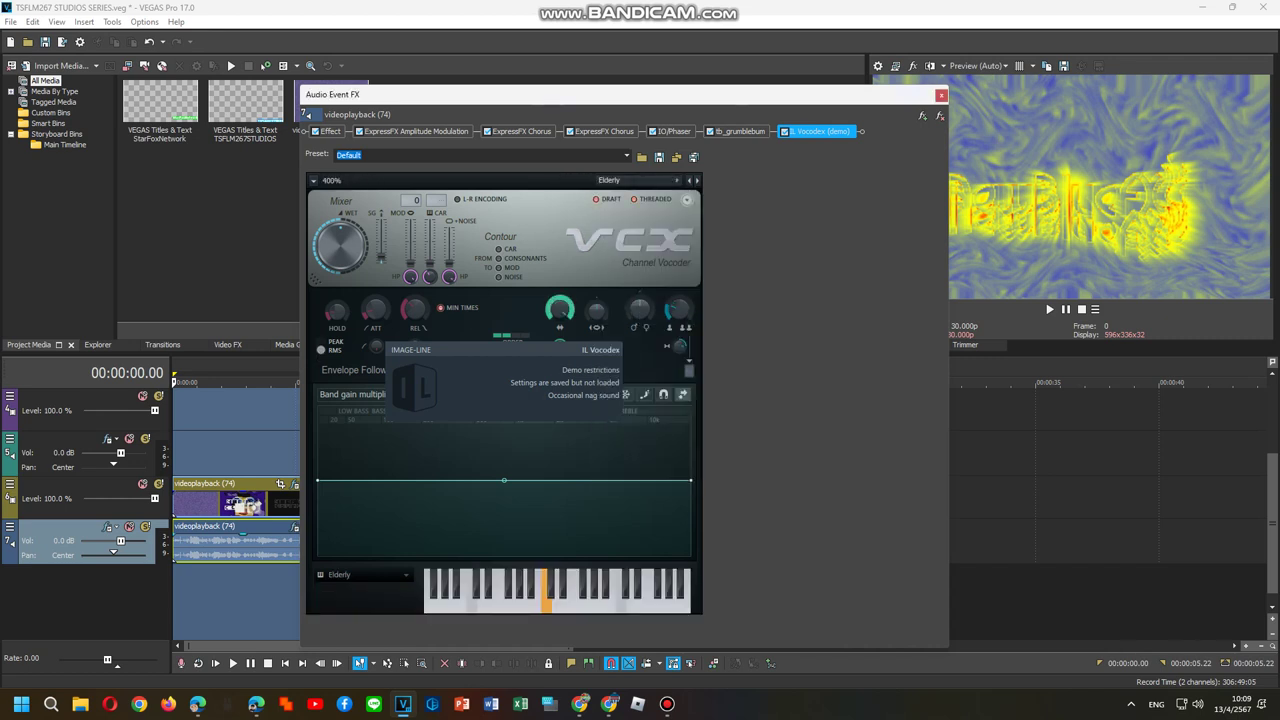
{"action": "left_click", "coordinate": [362, 575]}
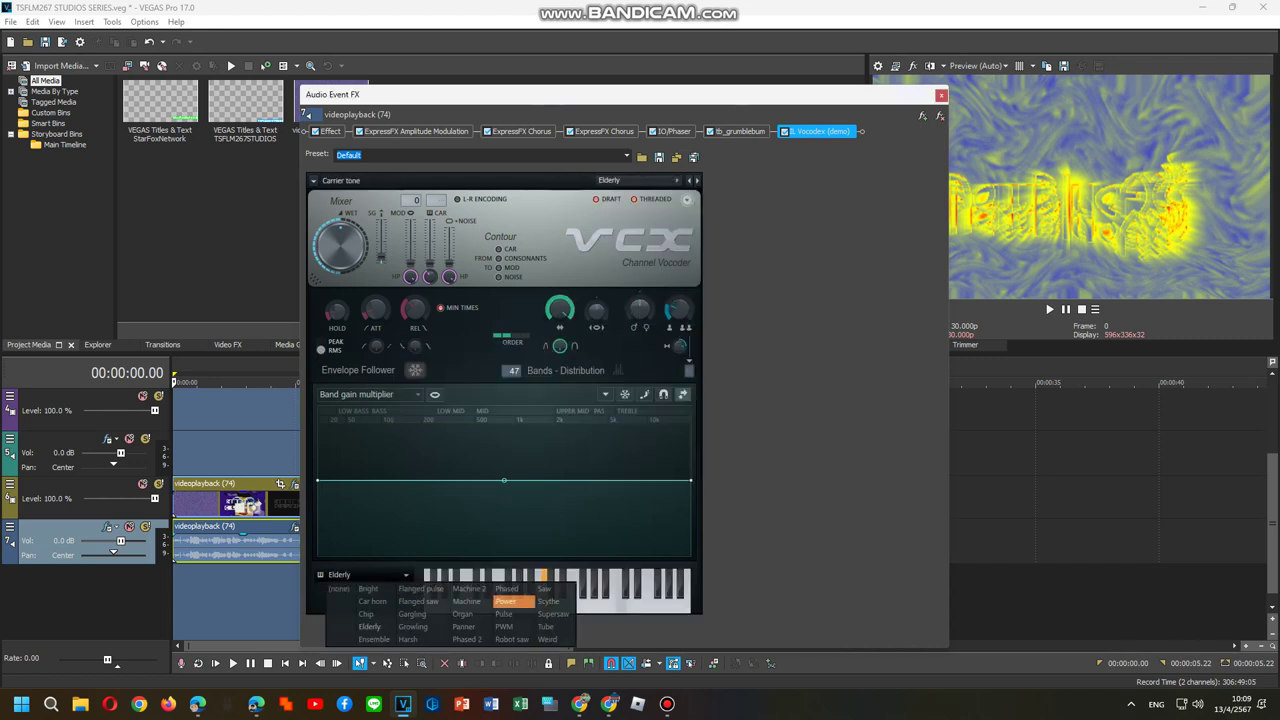
{"action": "key", "text": "Return"}
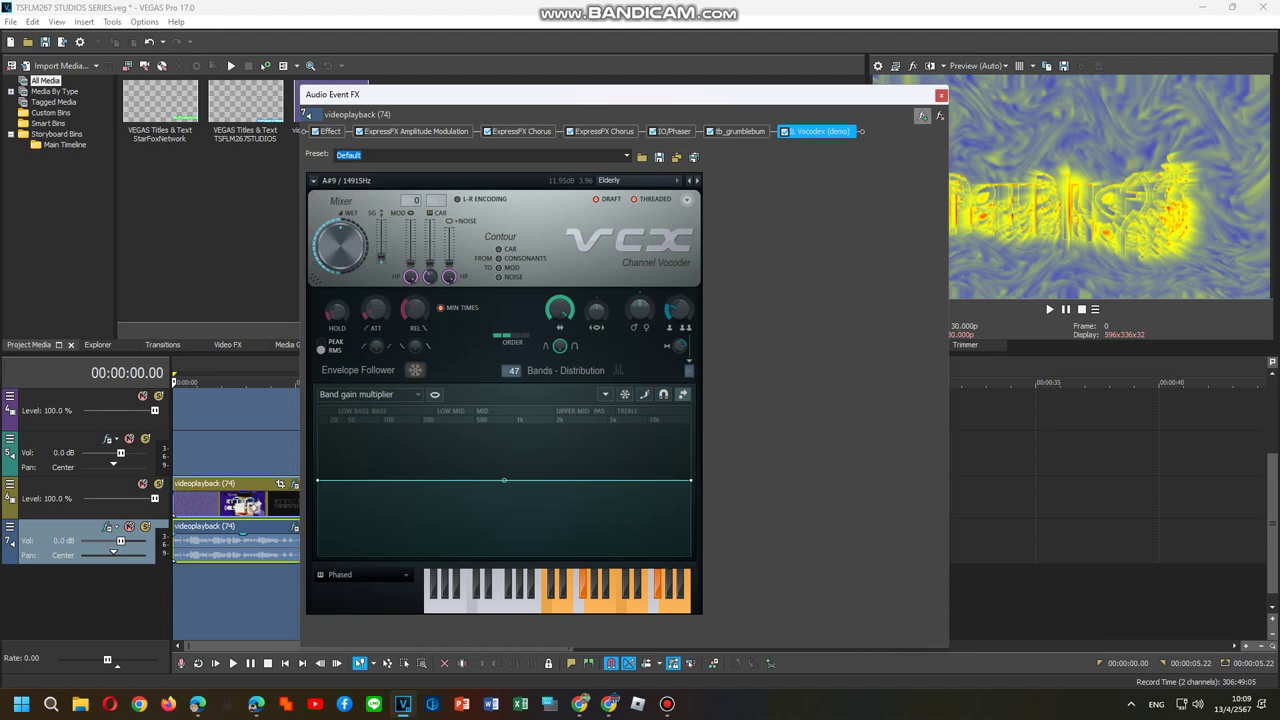
Save the clip's whole audio effect chain as an FX package named "Philippinesup V9"
{"action": "left_click", "coordinate": [922, 116]}
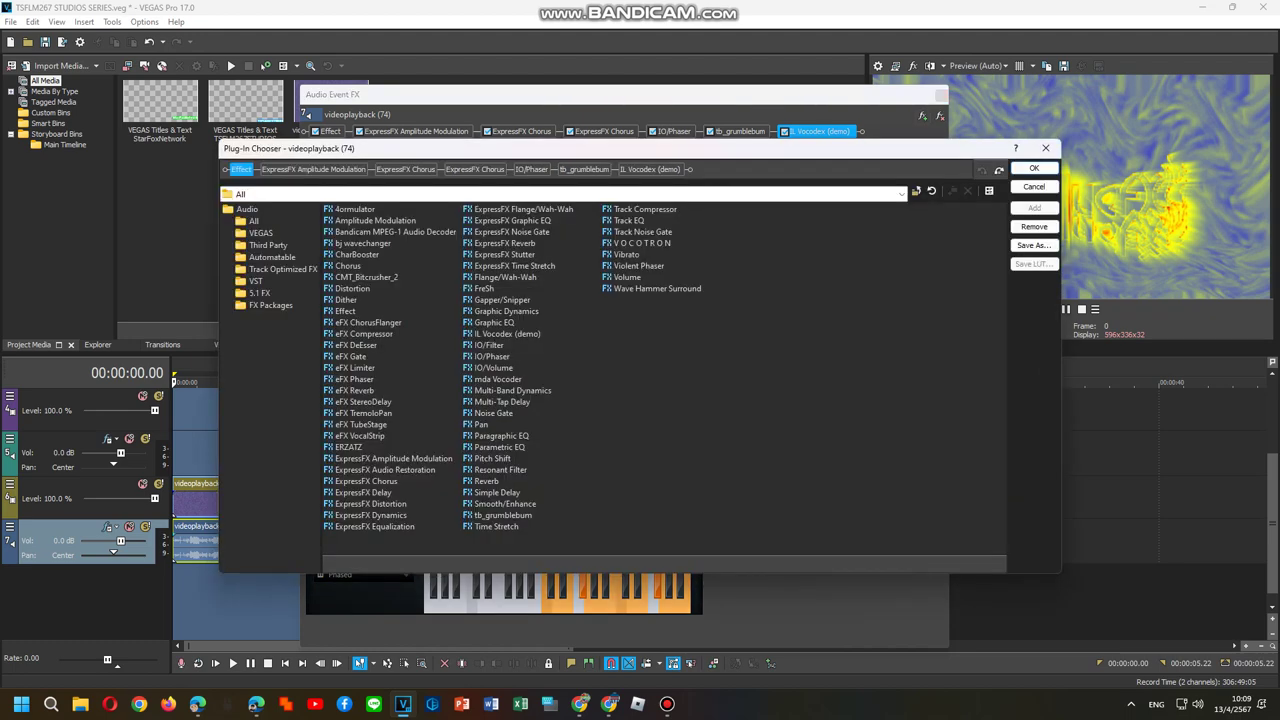
{"action": "left_click", "coordinate": [270, 305]}
{"action": "left_click", "coordinate": [1033, 245]}
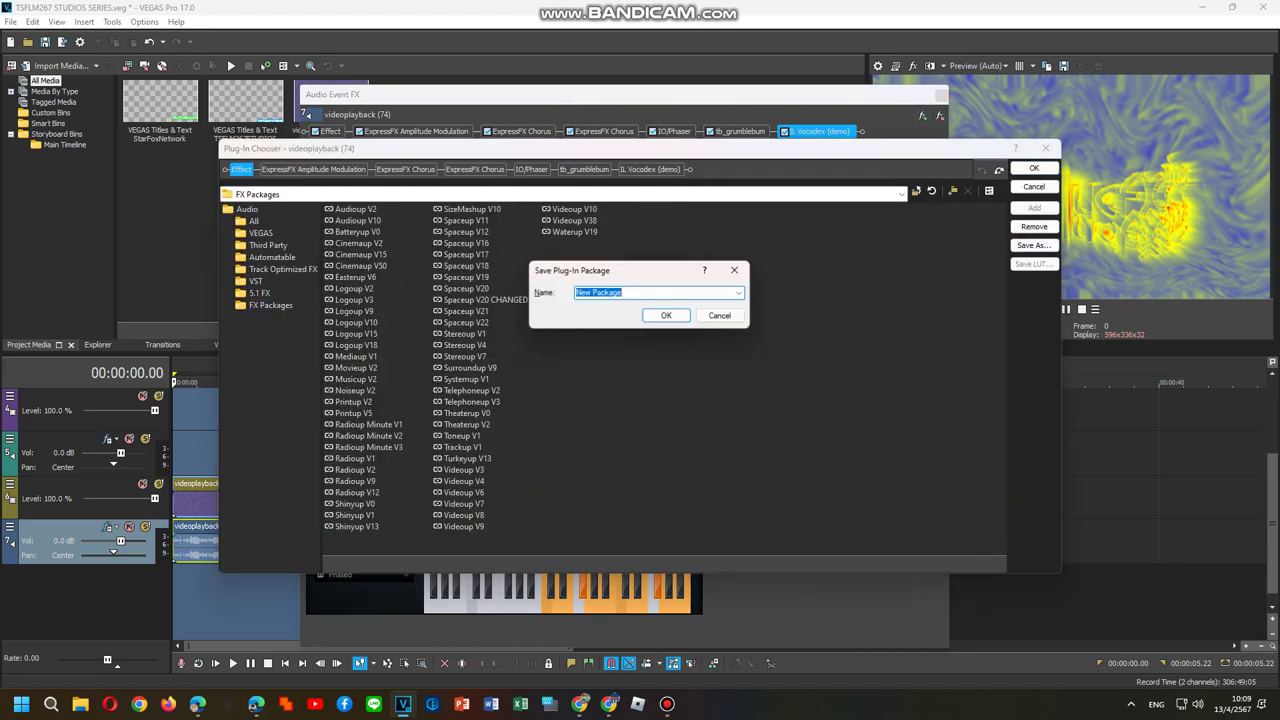
{"action": "type", "text": "Phi"}
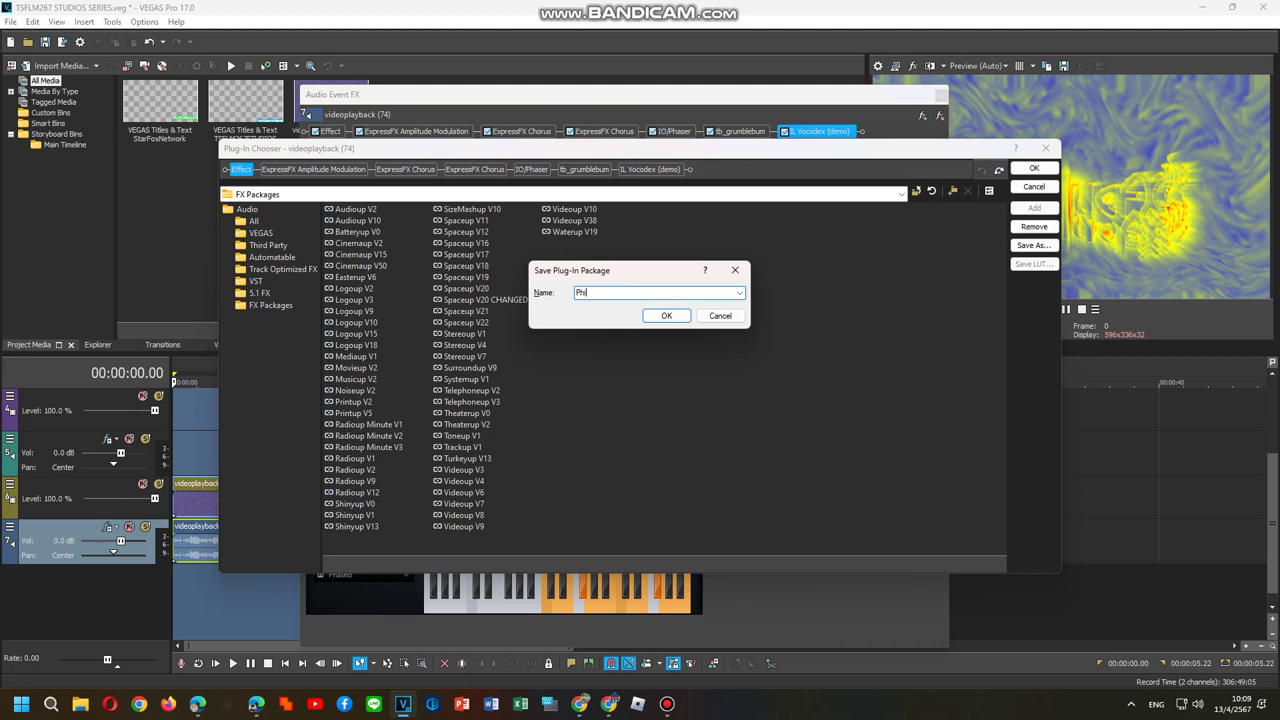
{"action": "type", "text": "lippinesup V9"}
{"action": "key", "text": "BackSpace"}
{"action": "key", "text": "BackSpace"}
{"action": "type", "text": "9"}
{"action": "key", "text": "BackSpace"}
{"action": "type", "text": "V9"}
{"action": "left_click", "coordinate": [666, 315]}
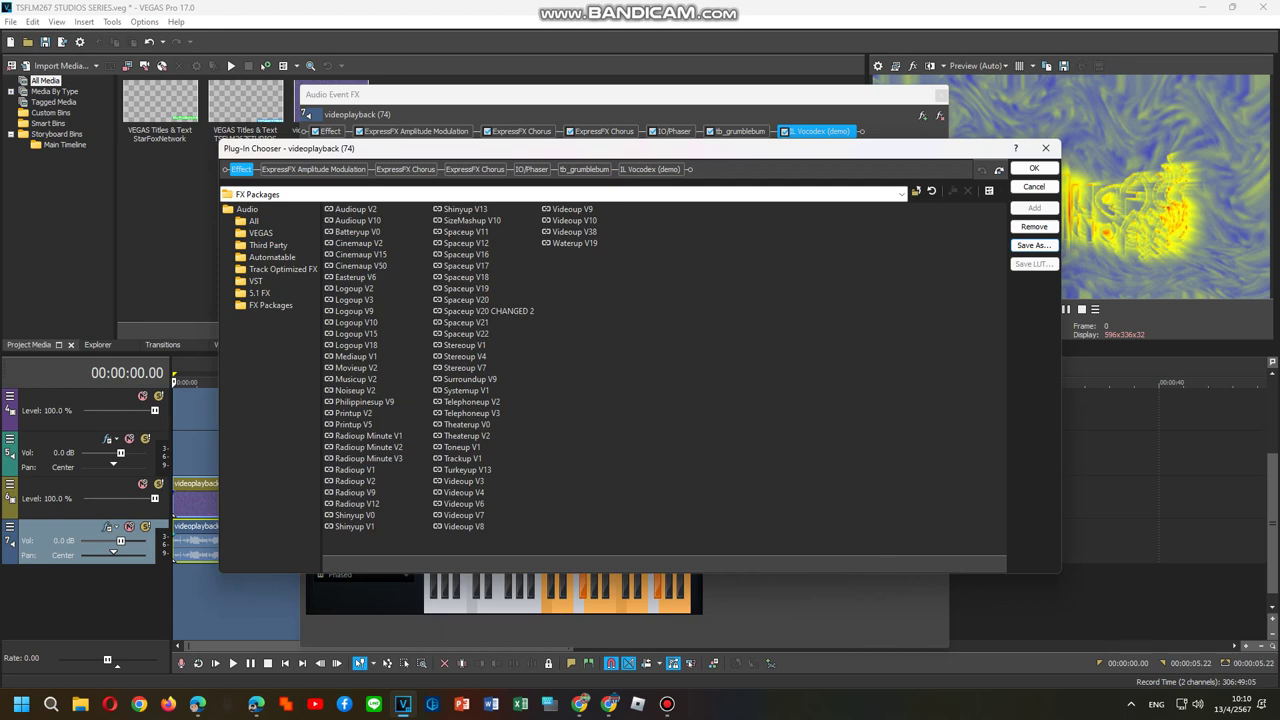
{"action": "left_click", "coordinate": [1034, 168]}
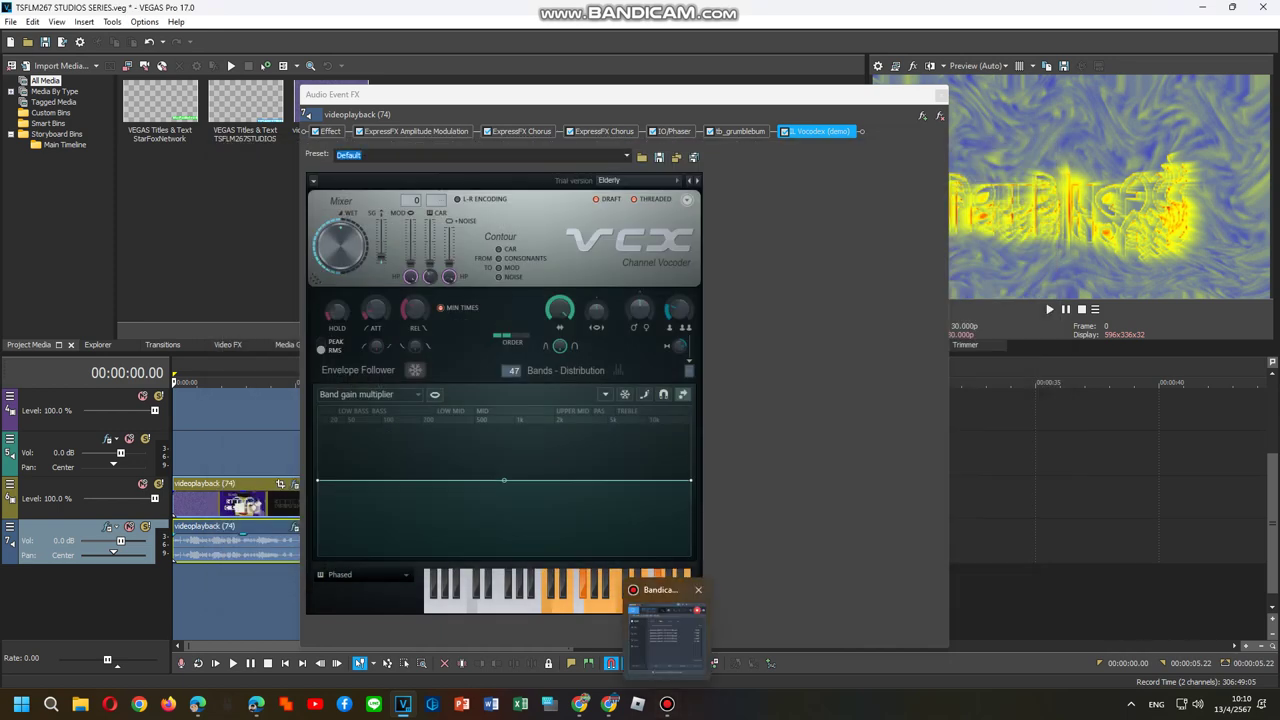
Close the clip's audio event effects window to return to the timeline
{"action": "left_click", "coordinate": [667, 703]}
{"action": "left_click", "coordinate": [667, 703]}
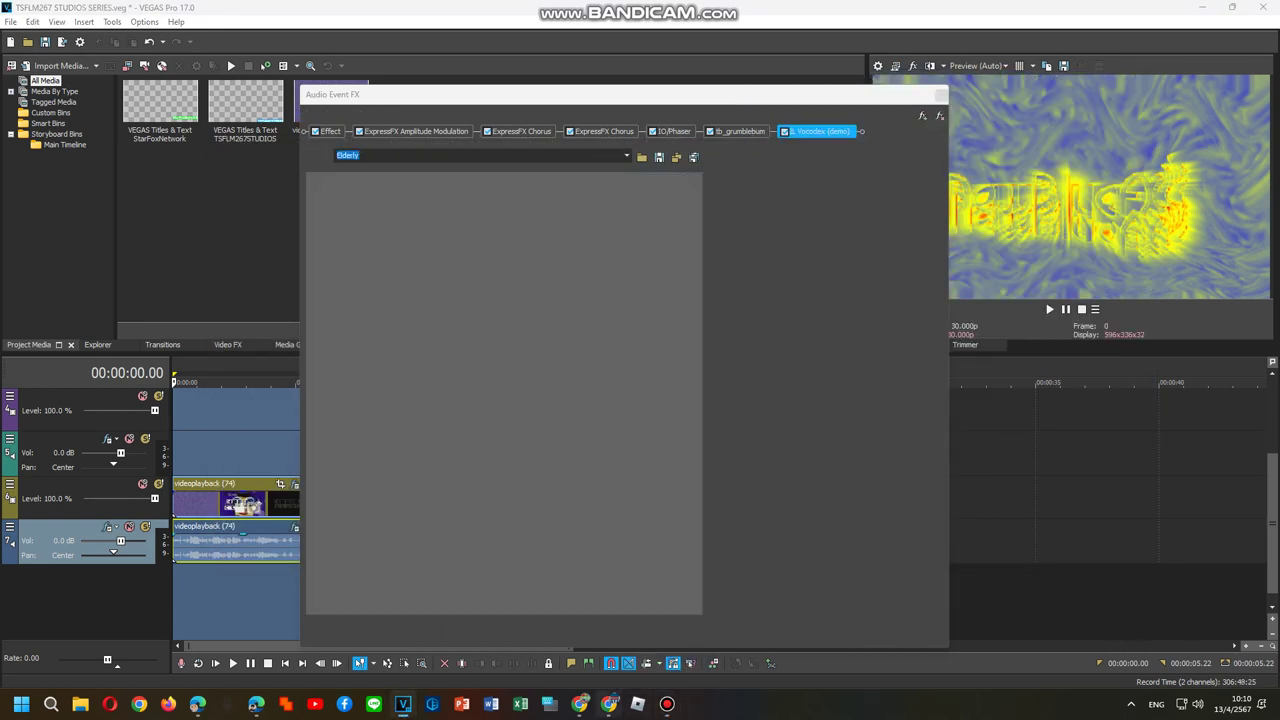
{"action": "left_click", "coordinate": [940, 94]}
{"action": "left_click", "coordinate": [667, 703]}
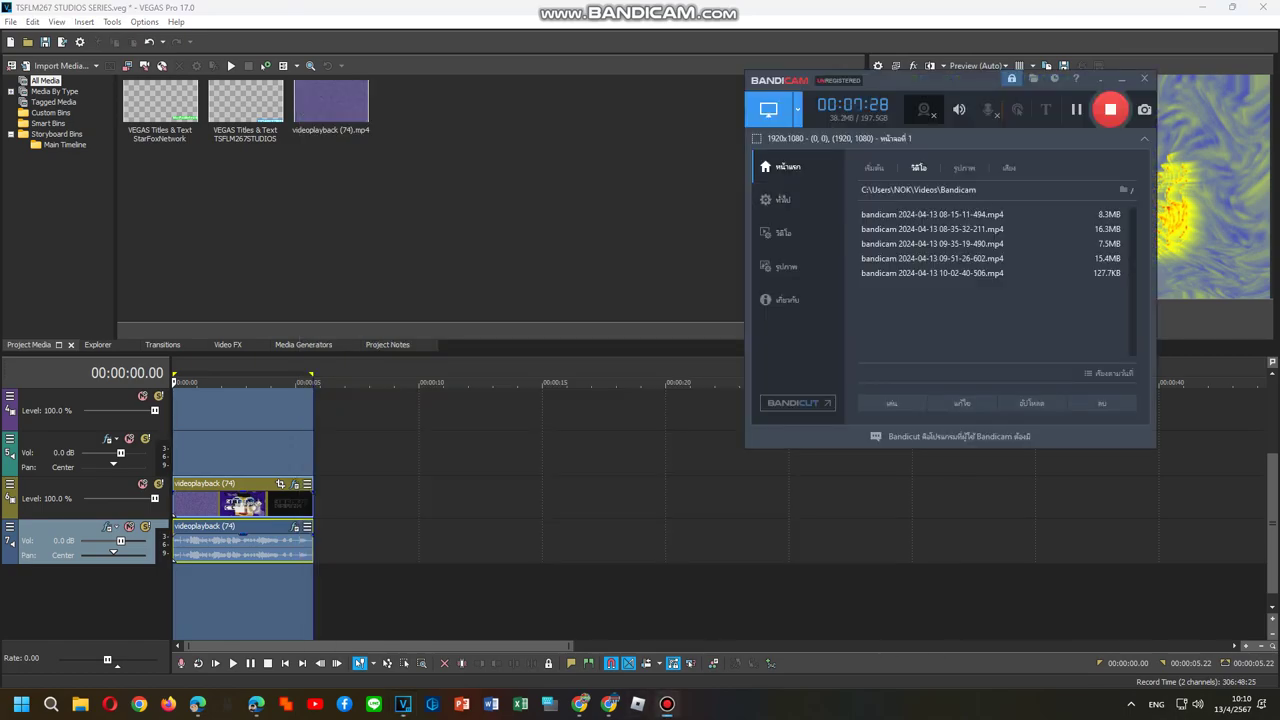